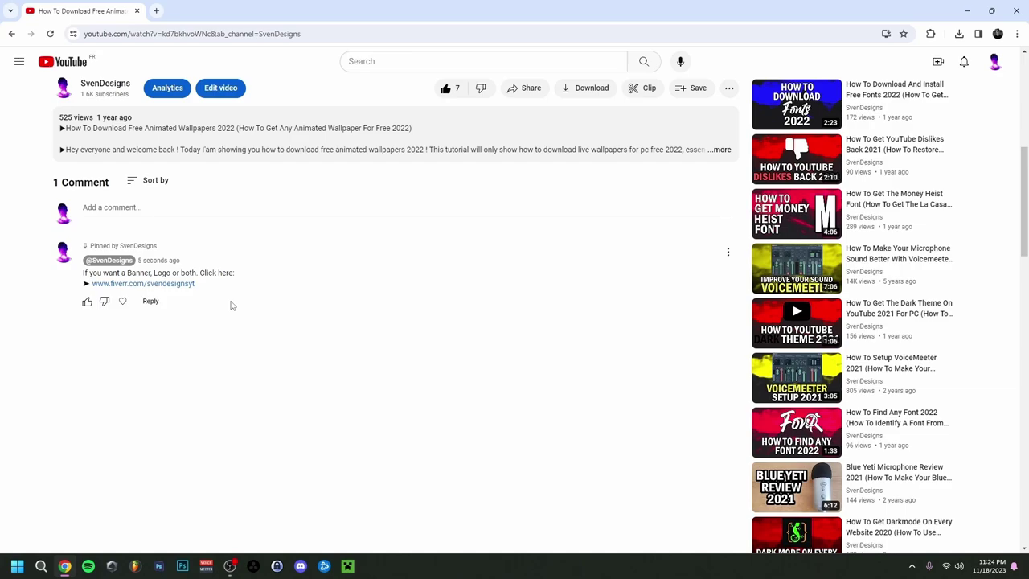
# - Open the fiverr.com link in the video's pinned comment
pyautogui.click(174, 284)
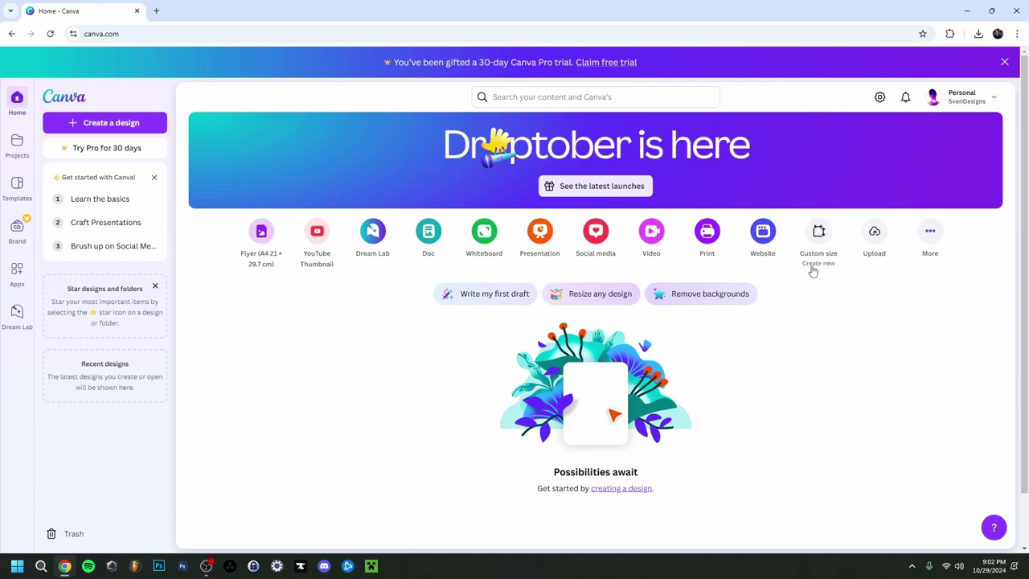
# - Create a new blank Custom size design at 1920 × 1080 px
pyautogui.click(818, 241)
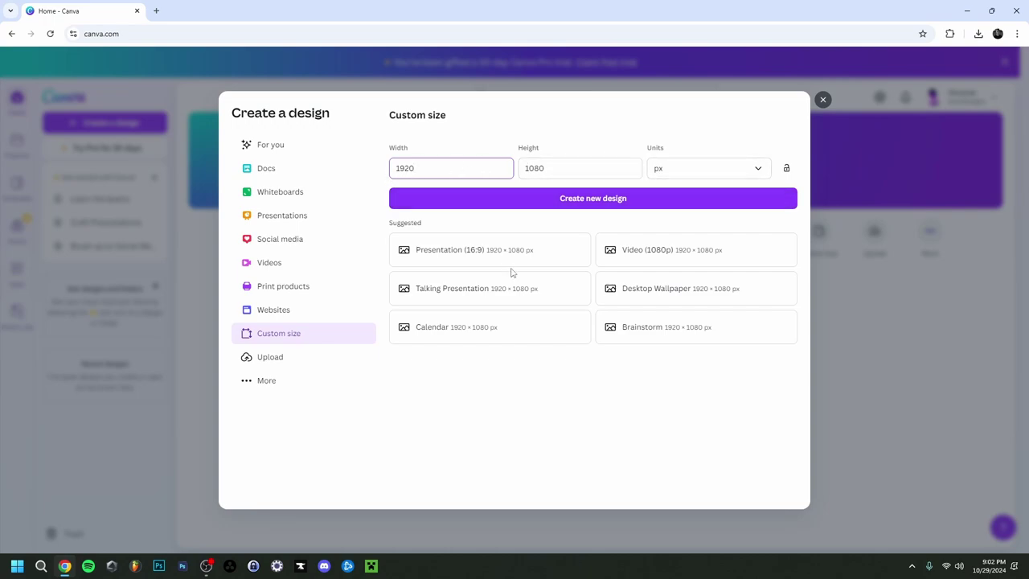
pyautogui.click(589, 206)
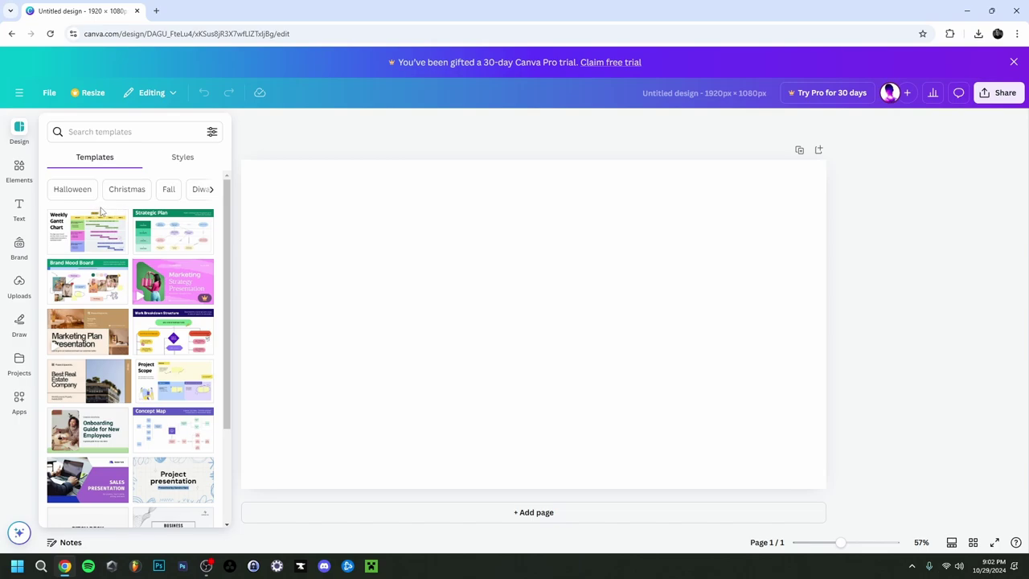
pyautogui.click(169, 160)
pyautogui.scroll(-3, 100, 269)
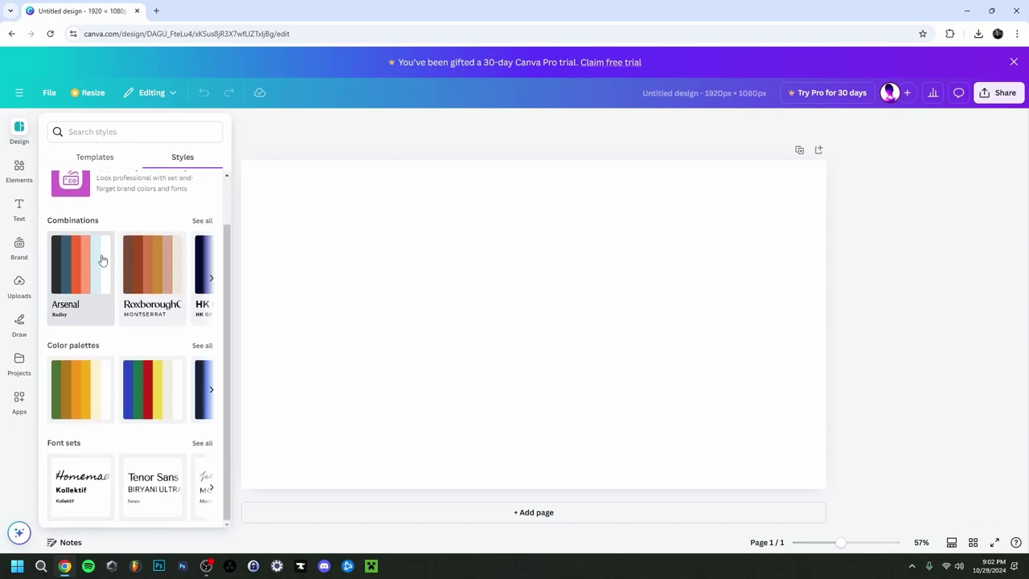
pyautogui.scroll(1, 111, 307)
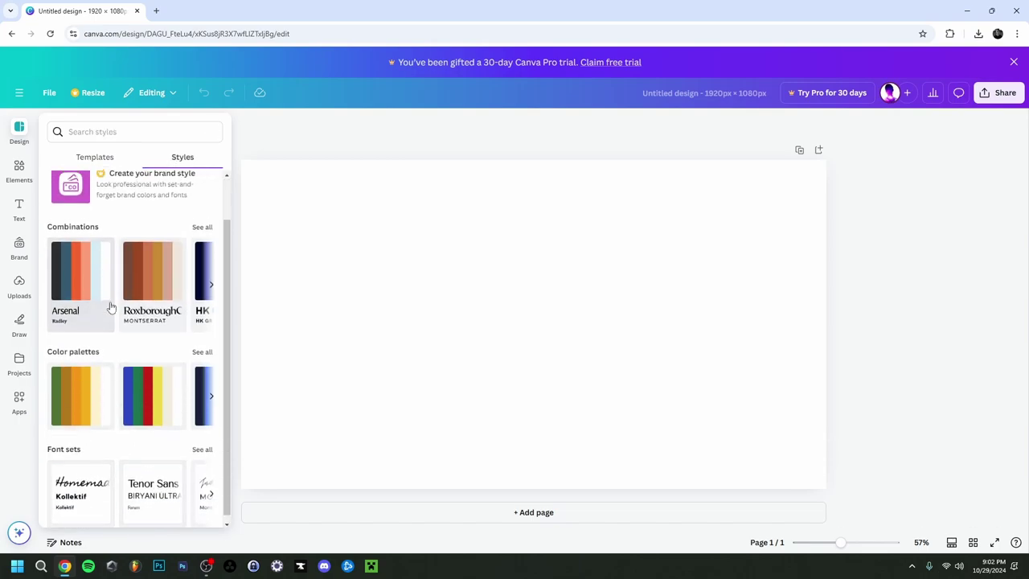
pyautogui.click(94, 157)
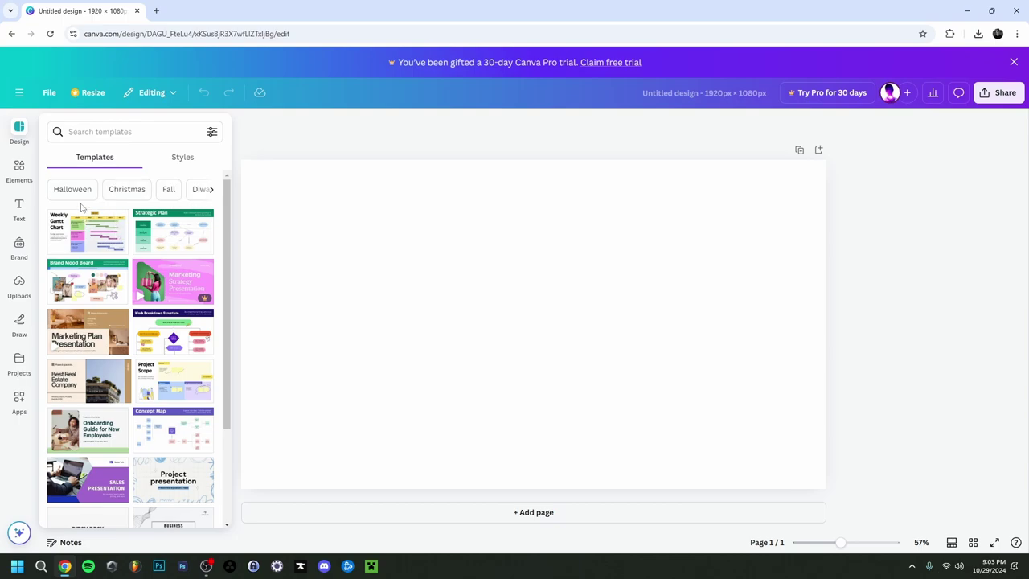
pyautogui.scroll(-4, 112, 273)
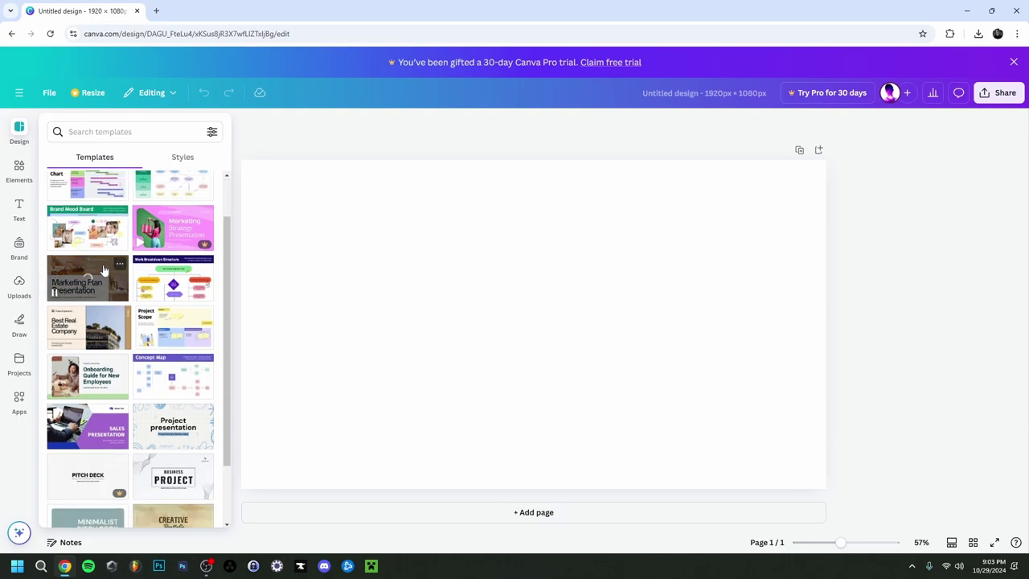
pyautogui.scroll(-4, 122, 290)
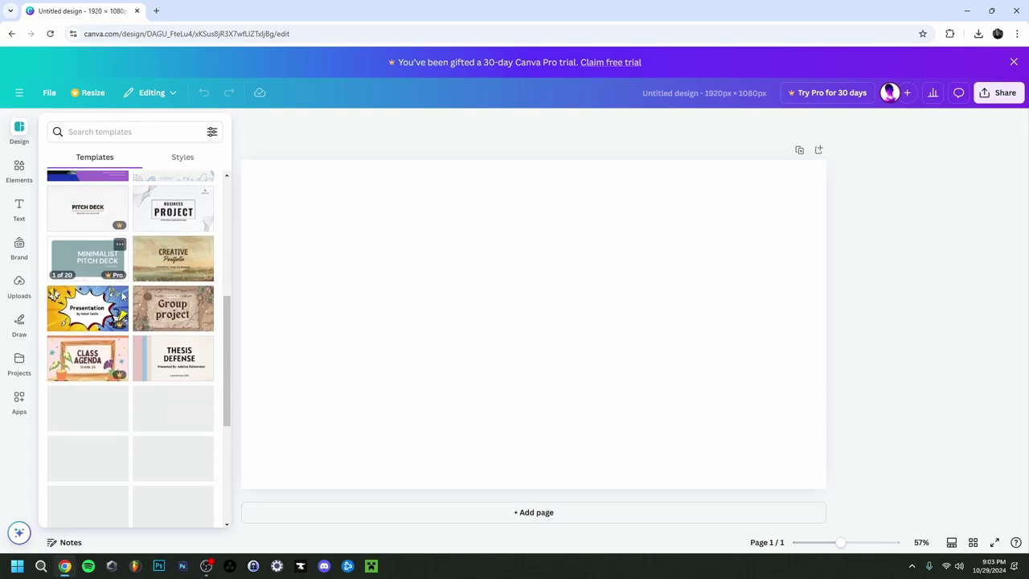
pyautogui.scroll(-1, 141, 377)
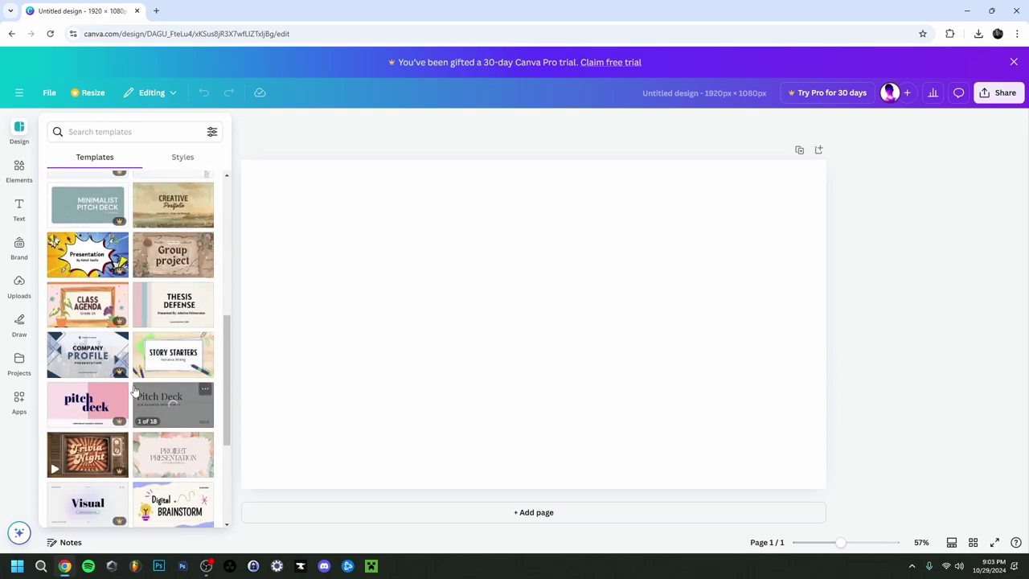
pyautogui.scroll(3, 126, 305)
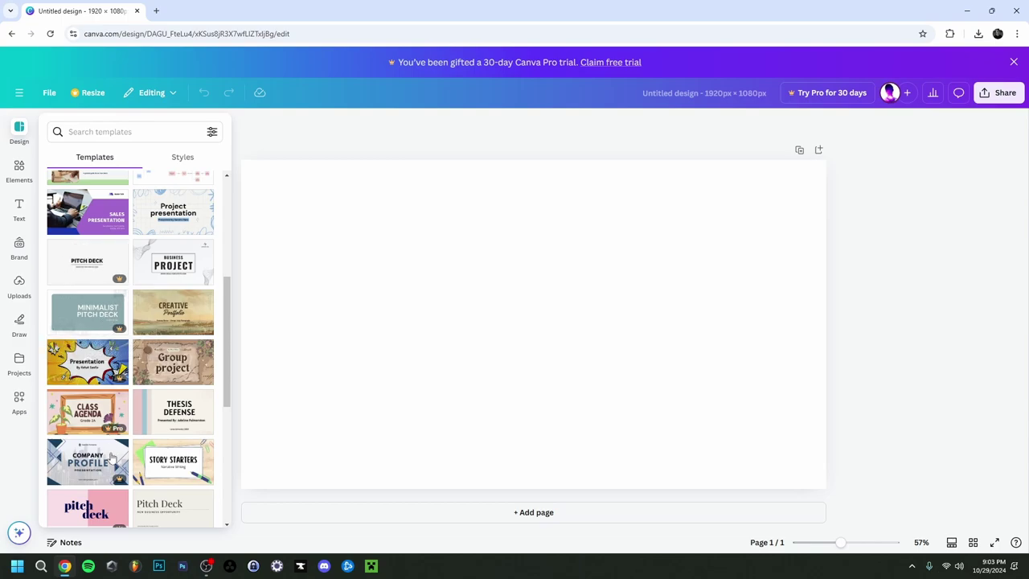
pyautogui.scroll(-2, 87, 395)
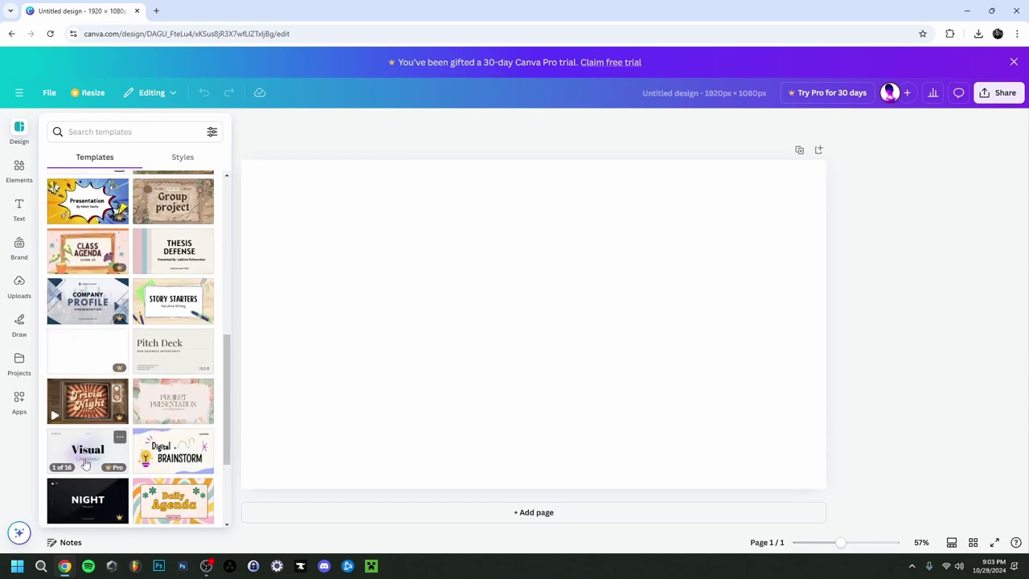
pyautogui.scroll(10, 121, 402)
pyautogui.scroll(-1, 163, 418)
pyautogui.scroll(-2, 163, 418)
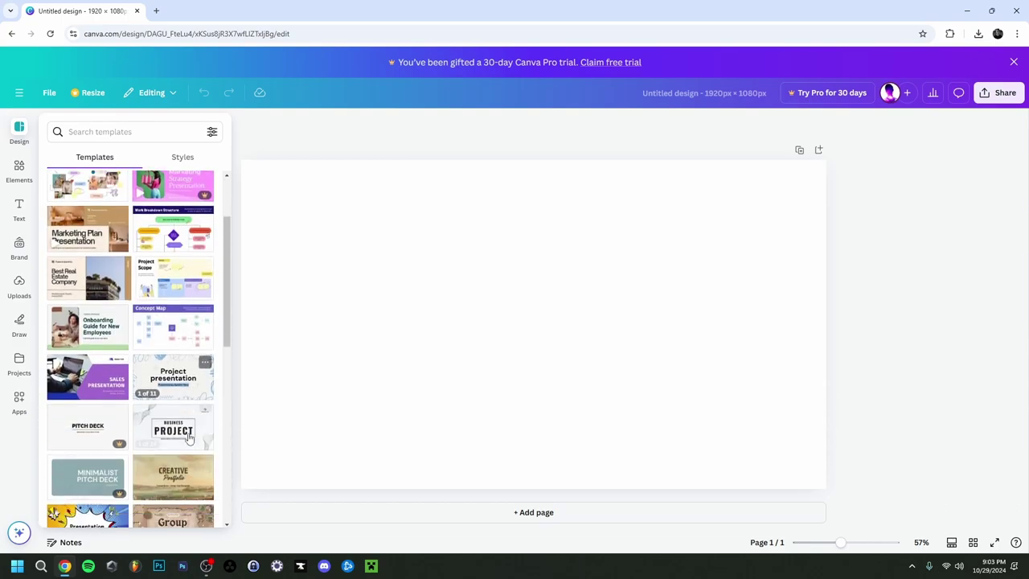
pyautogui.scroll(2, 199, 418)
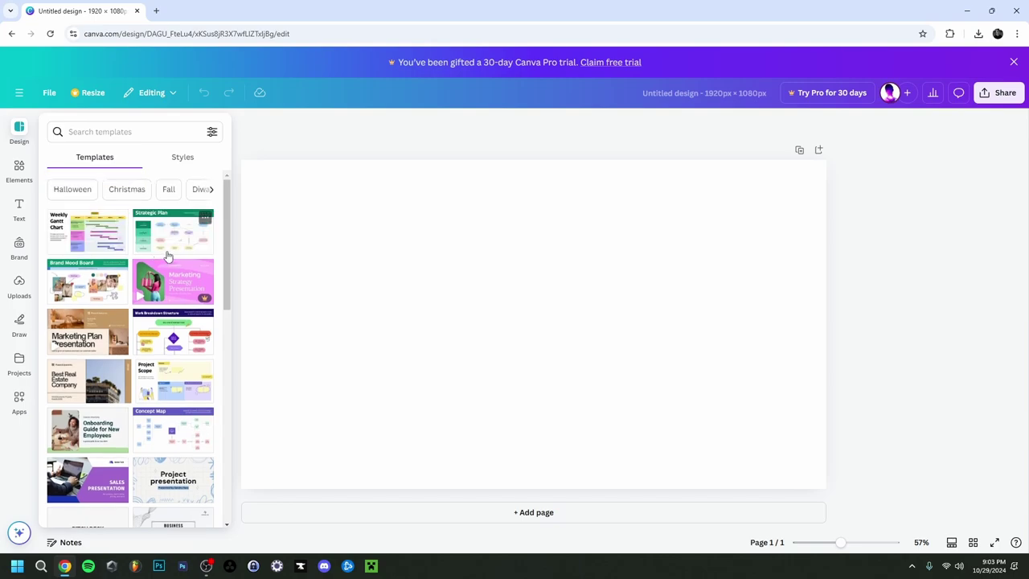
# - Add a square from Elements, recolour it #007DFF, and stretch it across the whole page
pyautogui.click(19, 167)
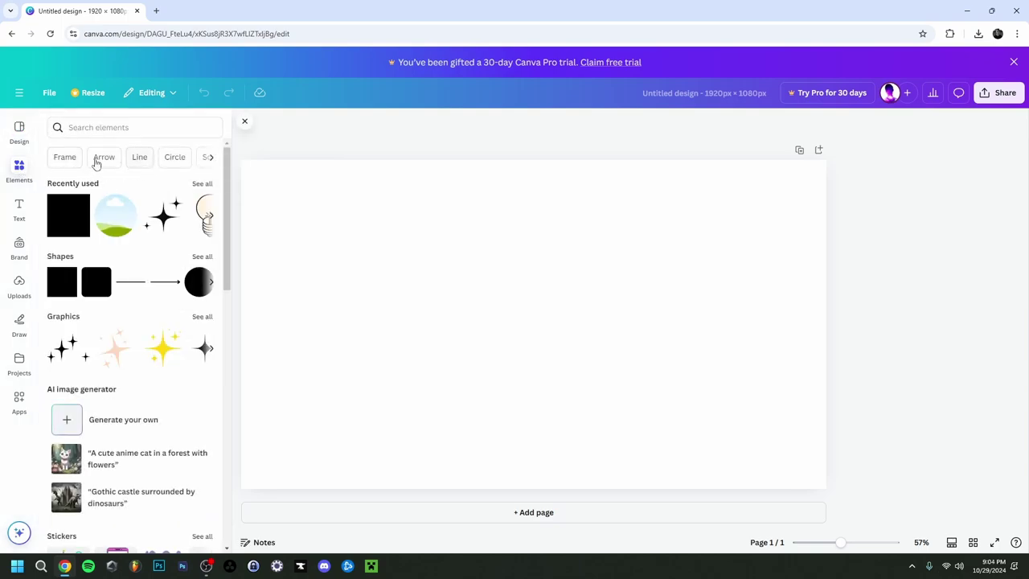
pyautogui.click(210, 156)
pyautogui.click(50, 158)
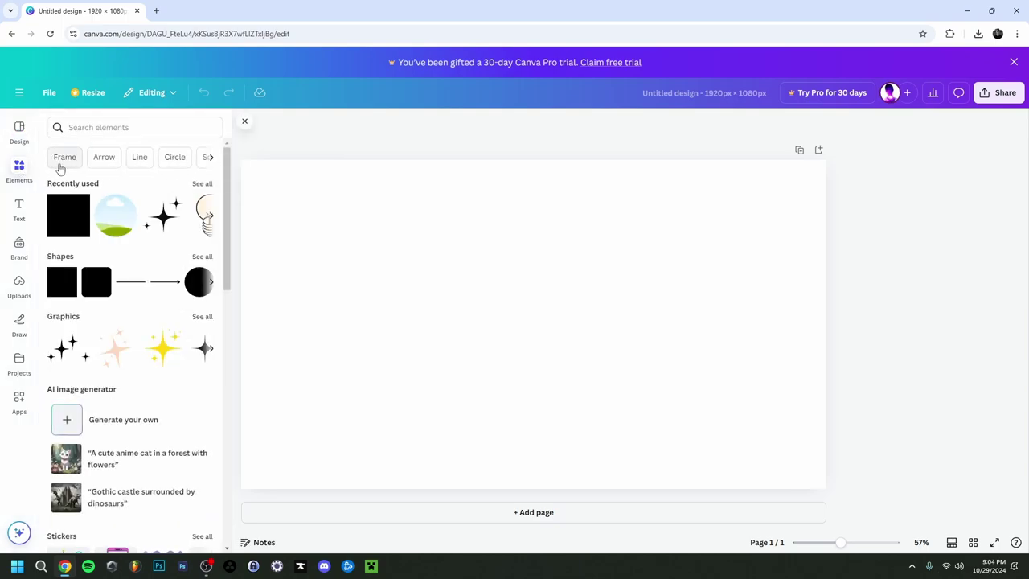
pyautogui.click(56, 231)
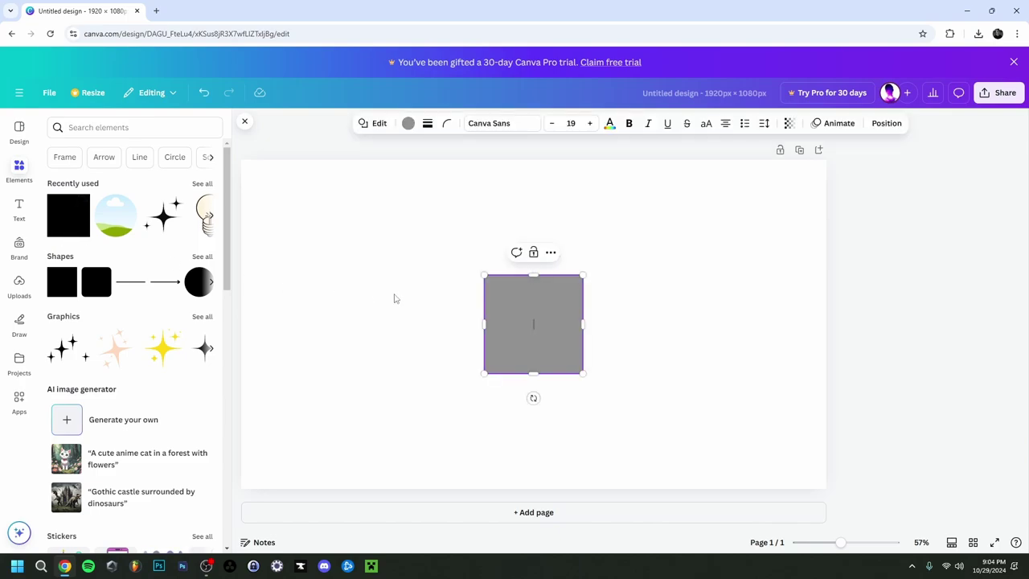
pyautogui.click(408, 123)
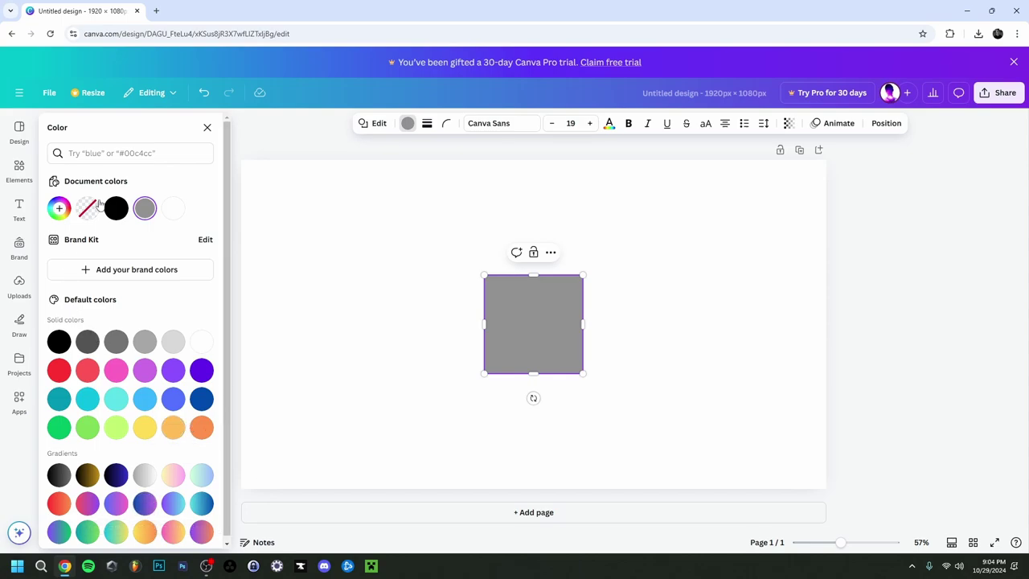
pyautogui.click(58, 208)
pyautogui.moveTo(172, 329); pyautogui.dragTo(146, 330)
pyautogui.moveTo(196, 260); pyautogui.dragTo(203, 267)
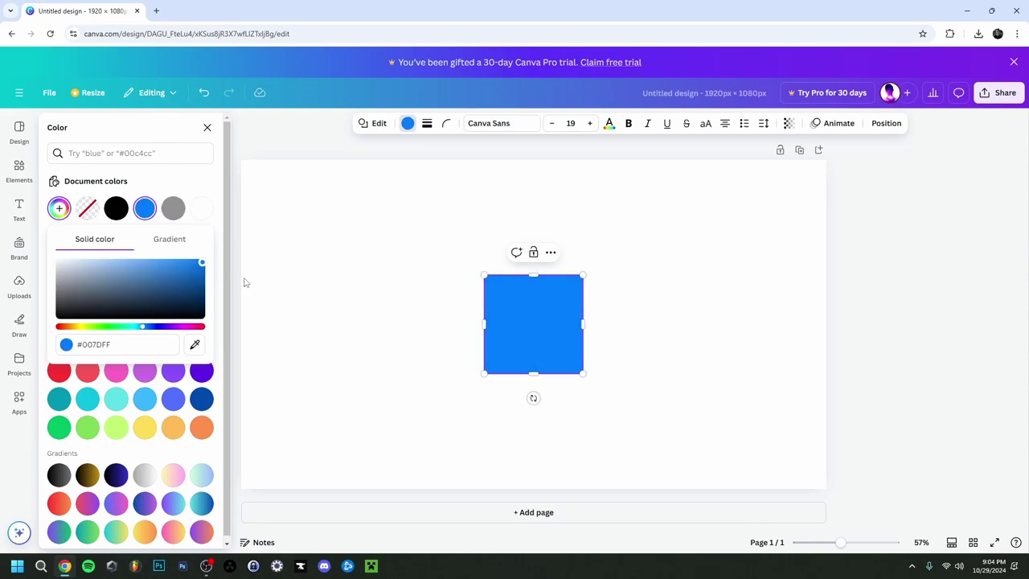
pyautogui.moveTo(484, 373); pyautogui.dragTo(241, 487)
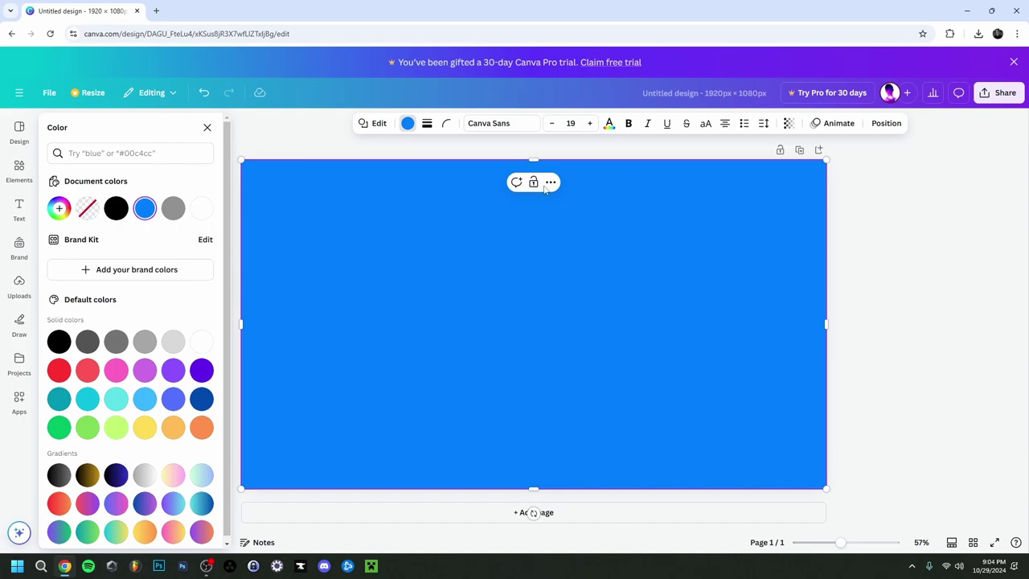
# - Rotate the blue shape to about −28° and resize it so its diagonal runs corner to corner
pyautogui.moveTo(532, 512); pyautogui.dragTo(642, 479)
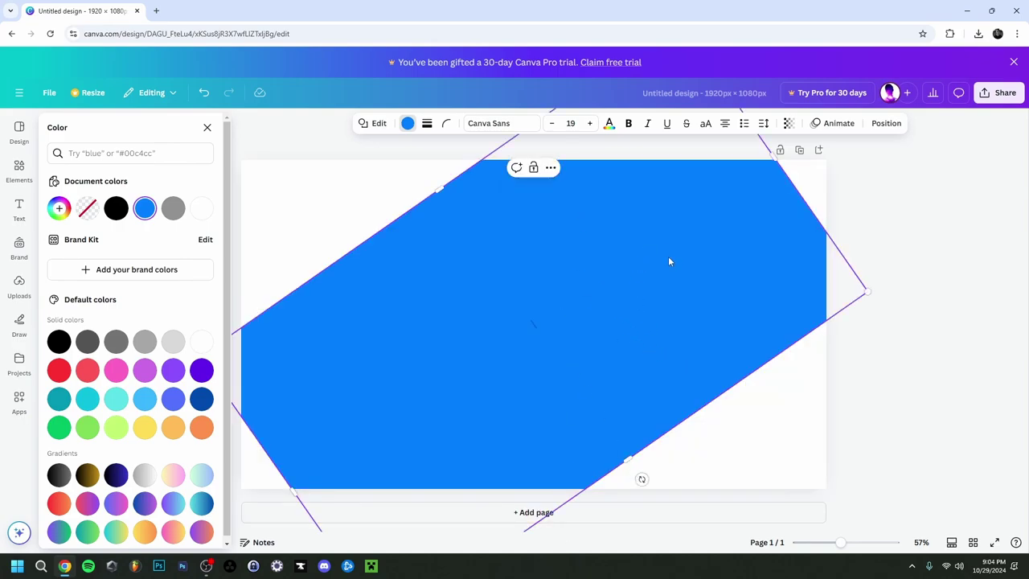
pyautogui.moveTo(667, 274); pyautogui.dragTo(707, 400)
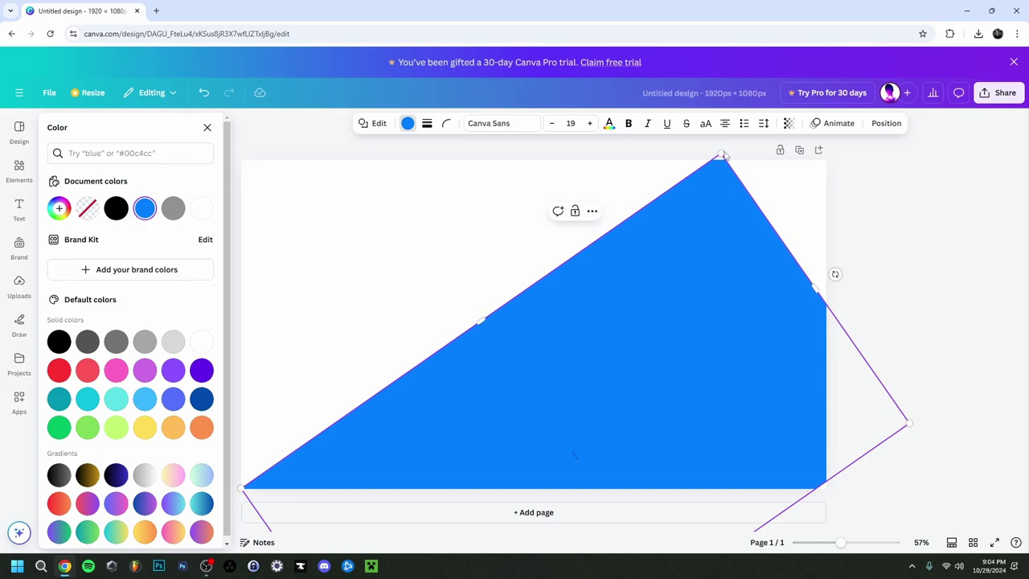
pyautogui.moveTo(728, 155); pyautogui.dragTo(826, 158)
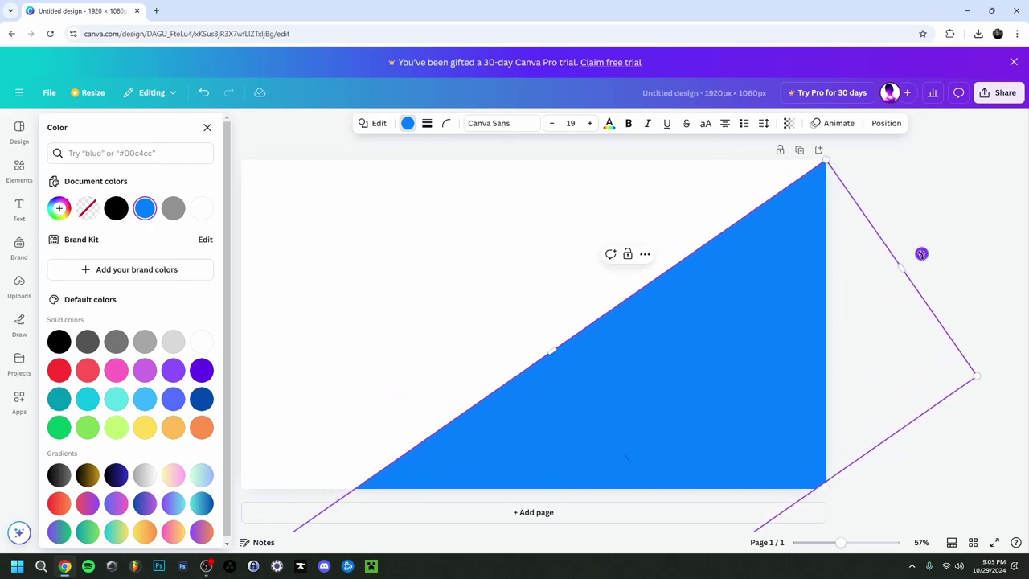
pyautogui.moveTo(922, 254); pyautogui.dragTo(937, 292)
pyautogui.moveTo(859, 183); pyautogui.dragTo(838, 161)
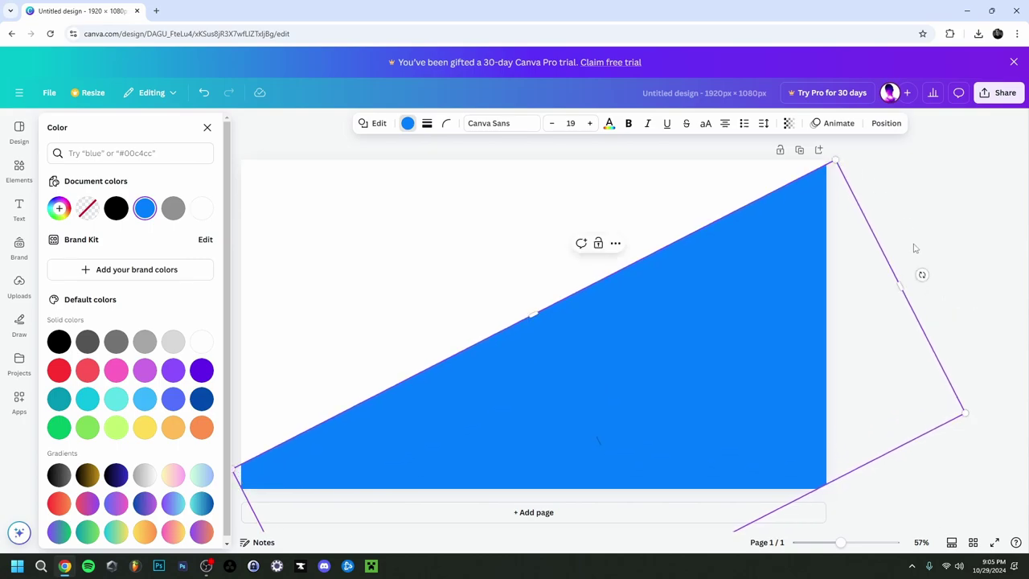
pyautogui.moveTo(921, 273); pyautogui.dragTo(913, 271)
pyautogui.moveTo(739, 287); pyautogui.dragTo(748, 297)
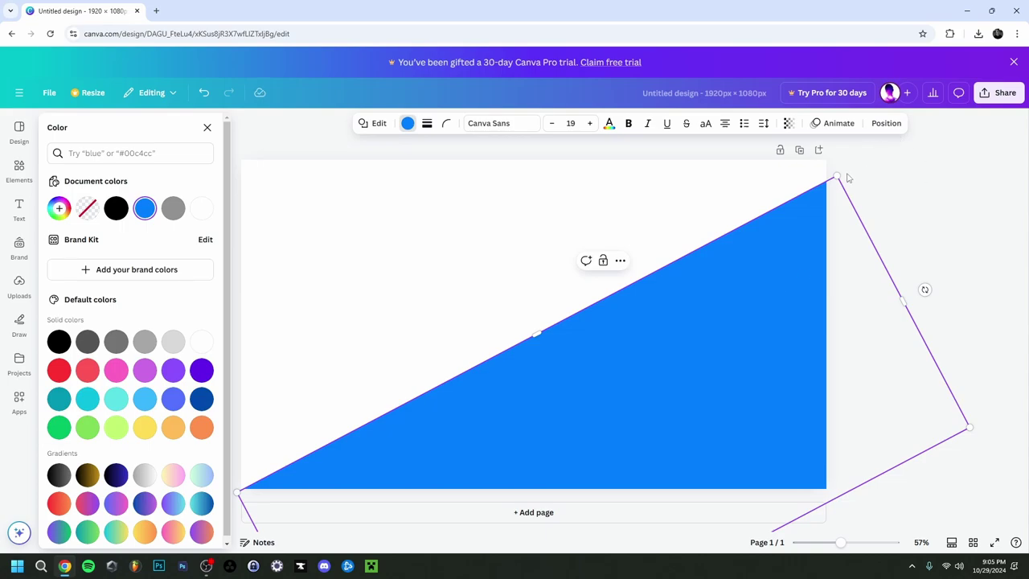
pyautogui.moveTo(840, 175); pyautogui.dragTo(838, 156)
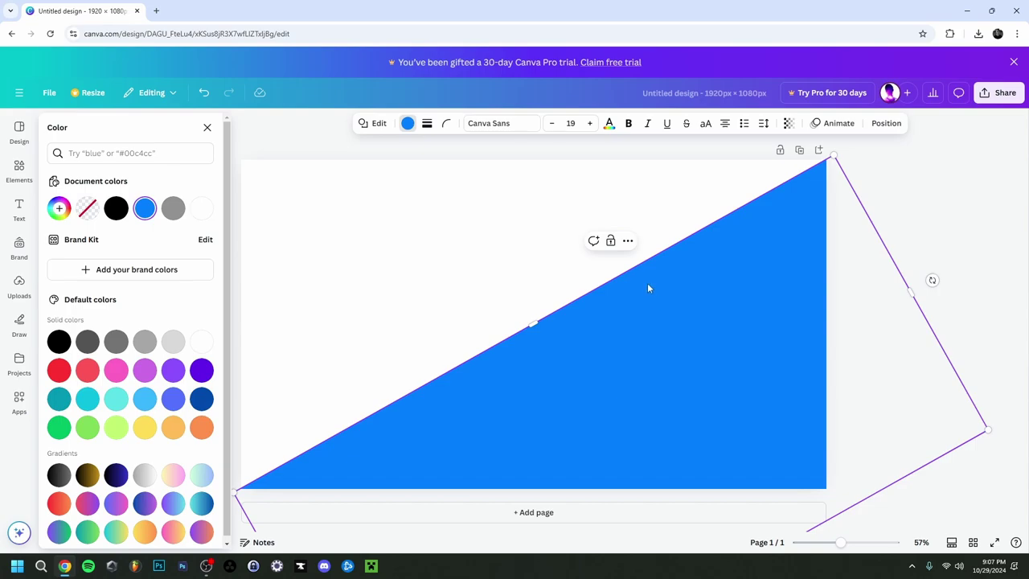
# - Duplicate the blue triangle and move the copy up to the upper-left
pyautogui.click(705, 337)
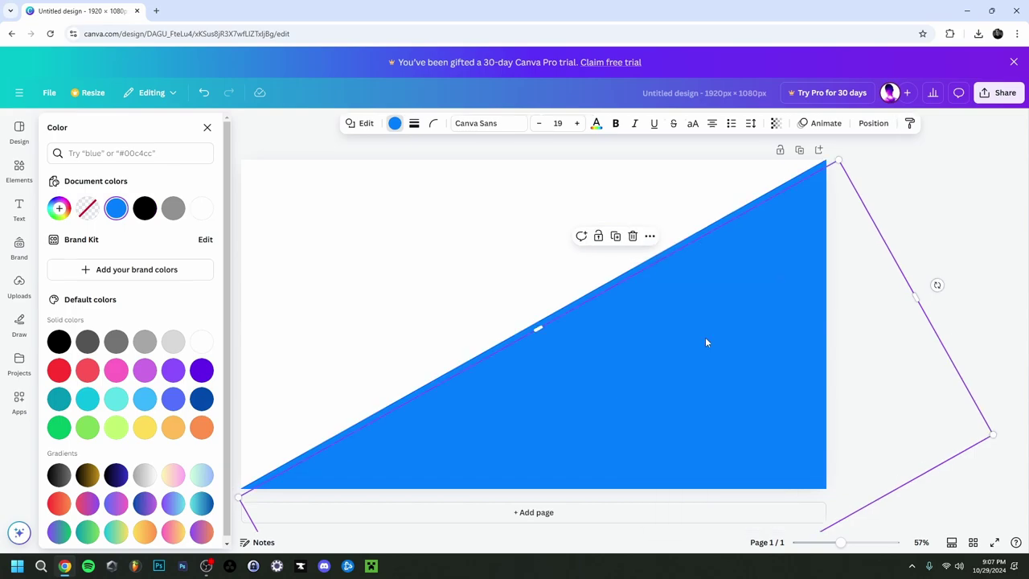
pyautogui.moveTo(704, 336); pyautogui.dragTo(562, 173)
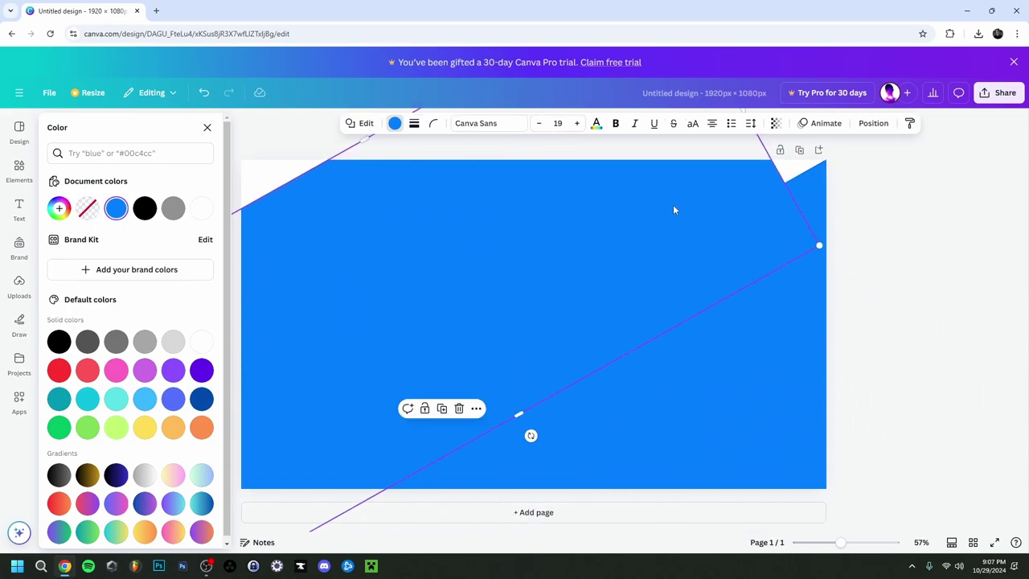
pyautogui.click(396, 125)
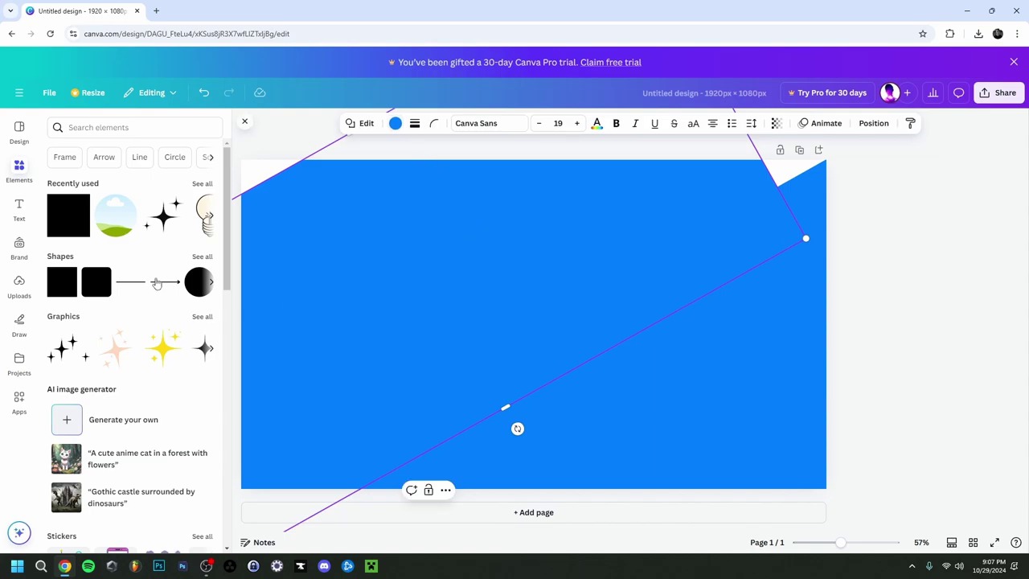
# - Lighten the copied triangle's fill to pale blue #7BBAFF
pyautogui.click(396, 123)
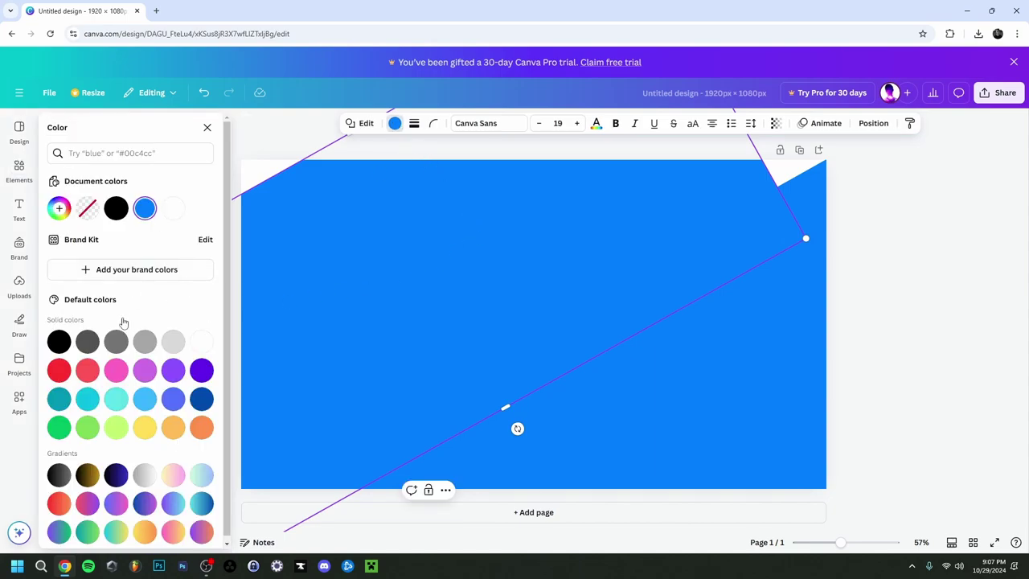
pyautogui.click(59, 208)
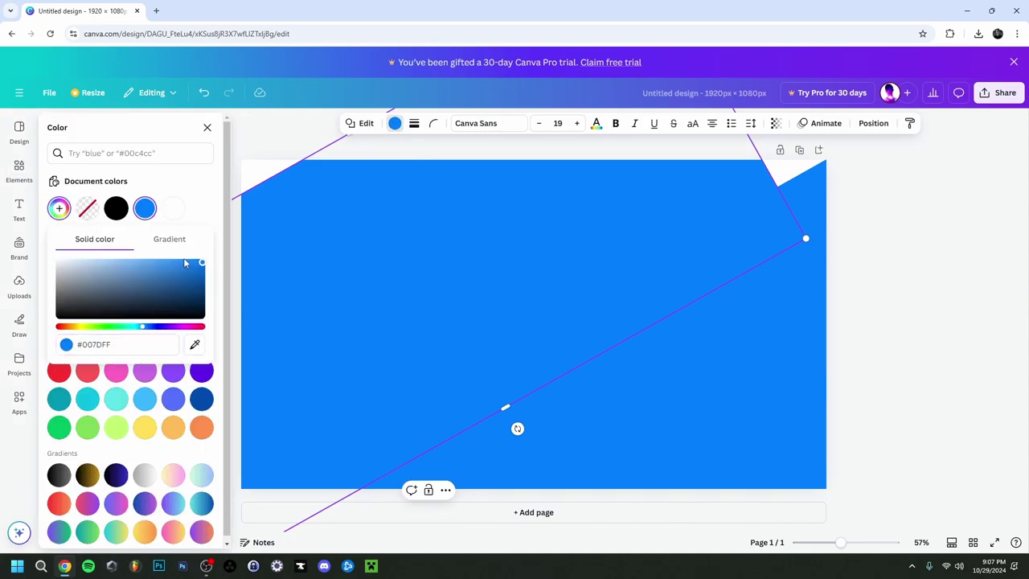
pyautogui.moveTo(201, 265); pyautogui.dragTo(135, 252)
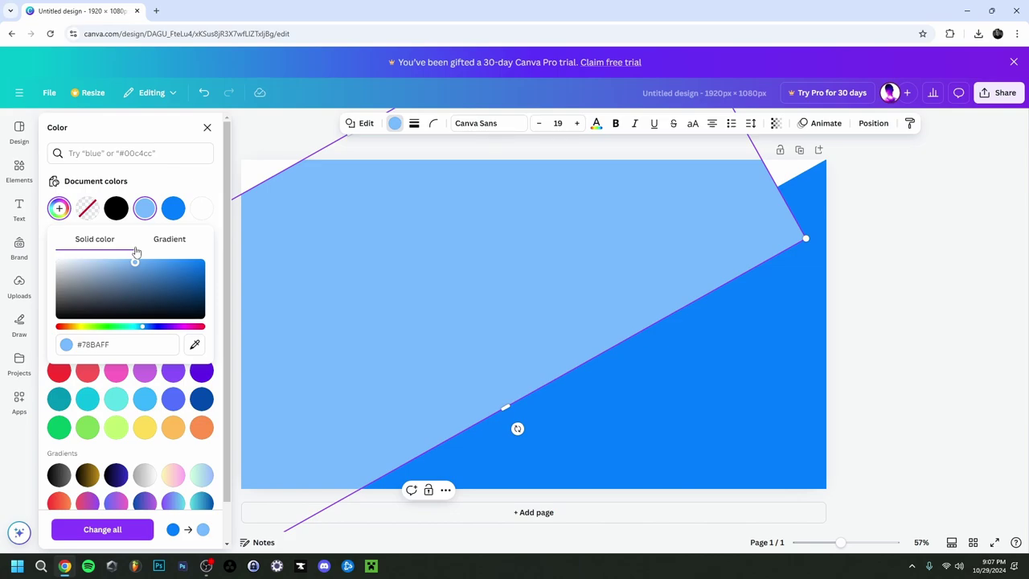
pyautogui.click(491, 258)
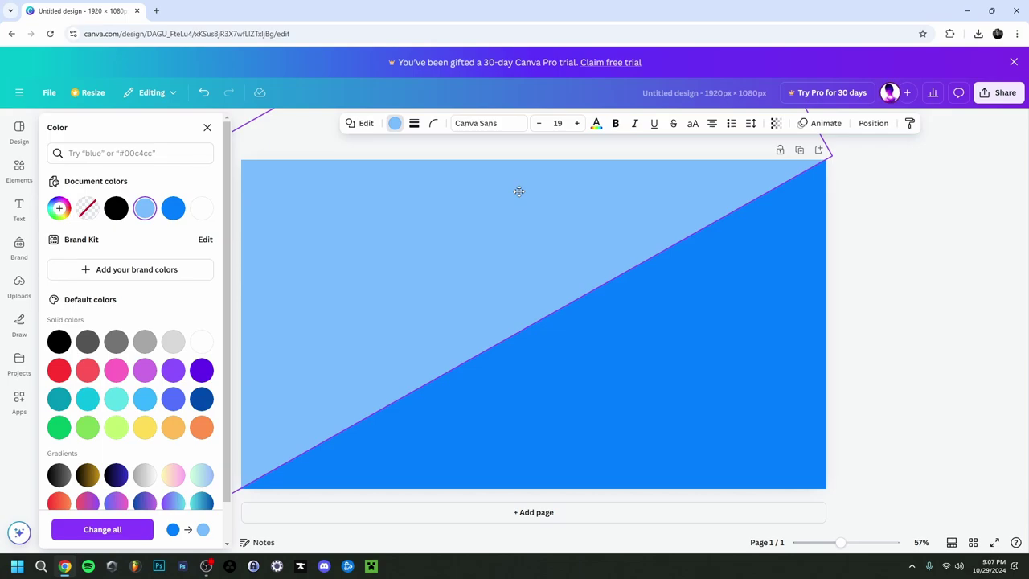
pyautogui.press('Escape')
pyautogui.click(874, 251)
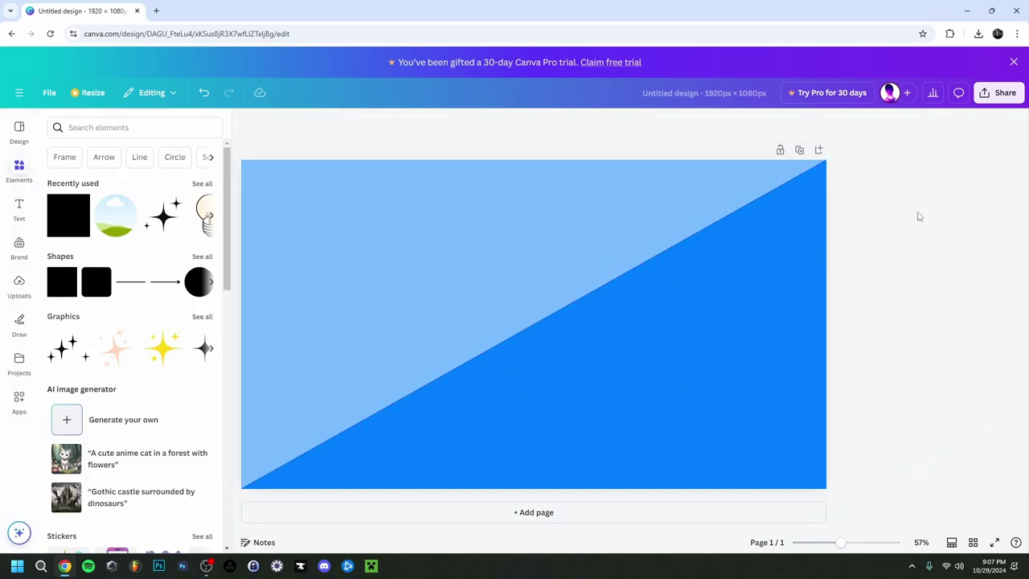
# - Place the circular sky-and-hills graphic from Recently used near the page's lower left
pyautogui.moveTo(112, 222); pyautogui.dragTo(265, 339)
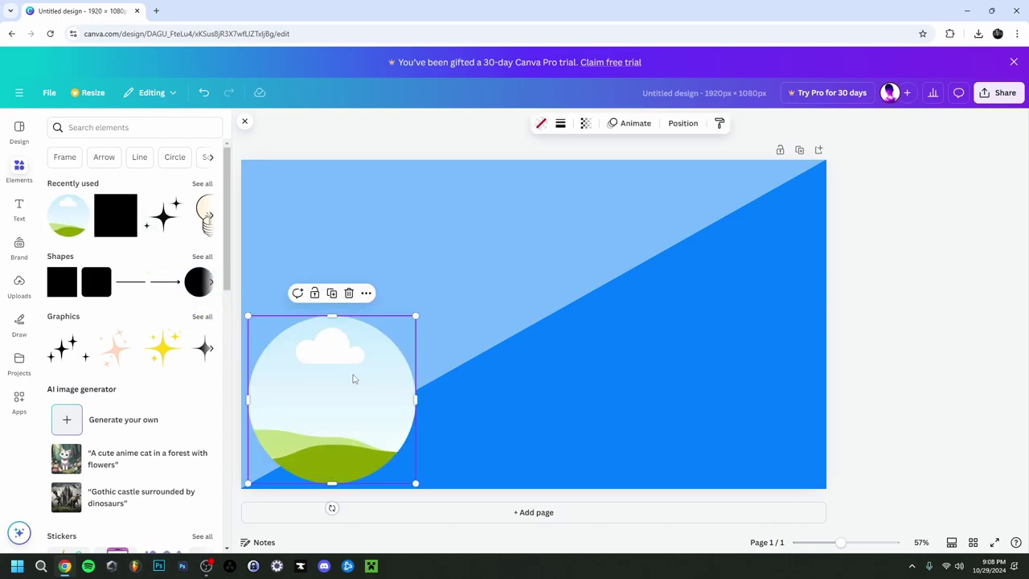
pyautogui.moveTo(351, 378); pyautogui.dragTo(380, 354)
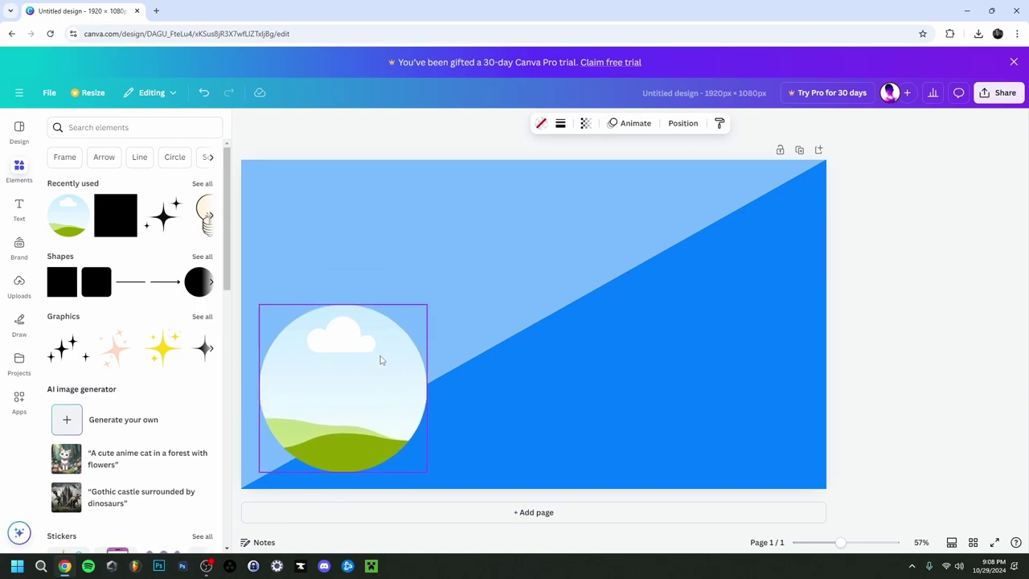
pyautogui.click(34, 209)
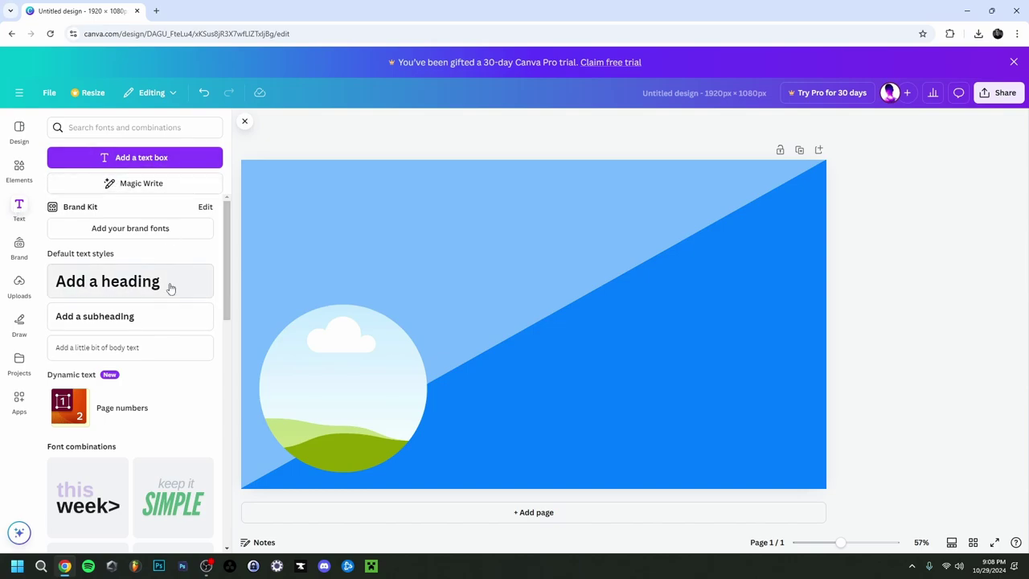
# - Add a heading reading 'CANVA' and colour its text white
pyautogui.click(120, 284)
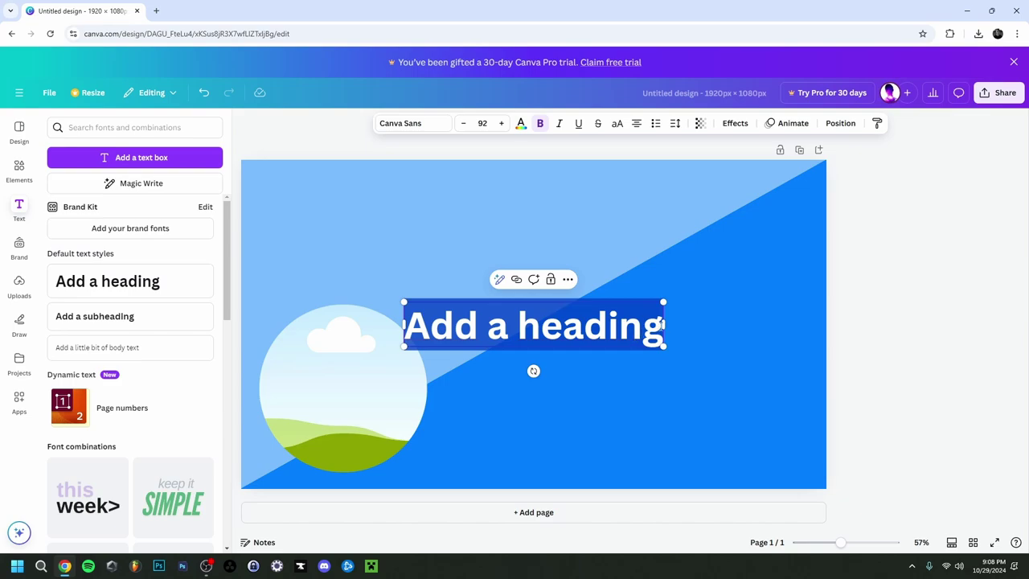
pyautogui.write('CANVA')
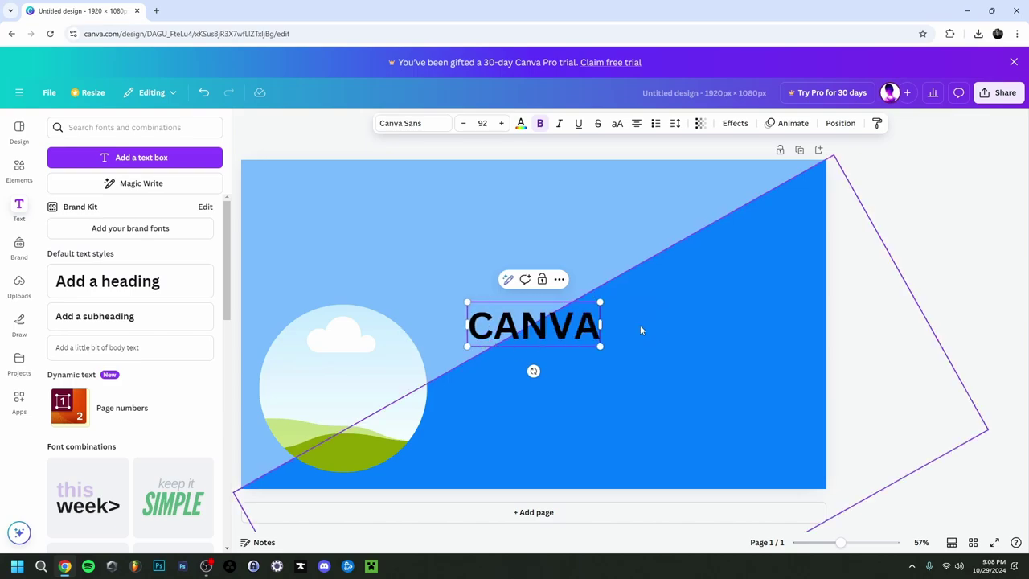
pyautogui.hotkey('ctrl', 'a')
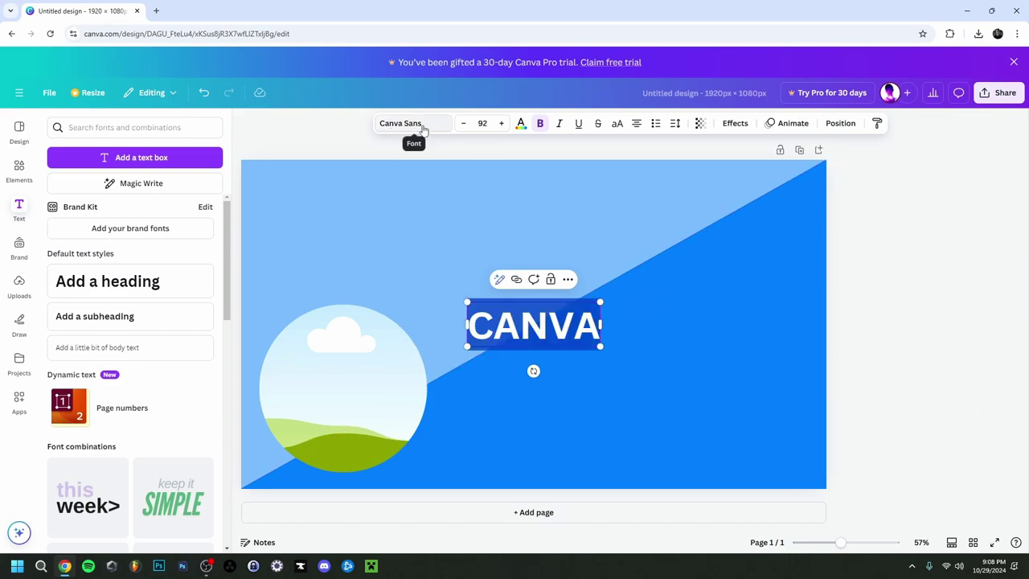
pyautogui.click(520, 126)
pyautogui.click(186, 213)
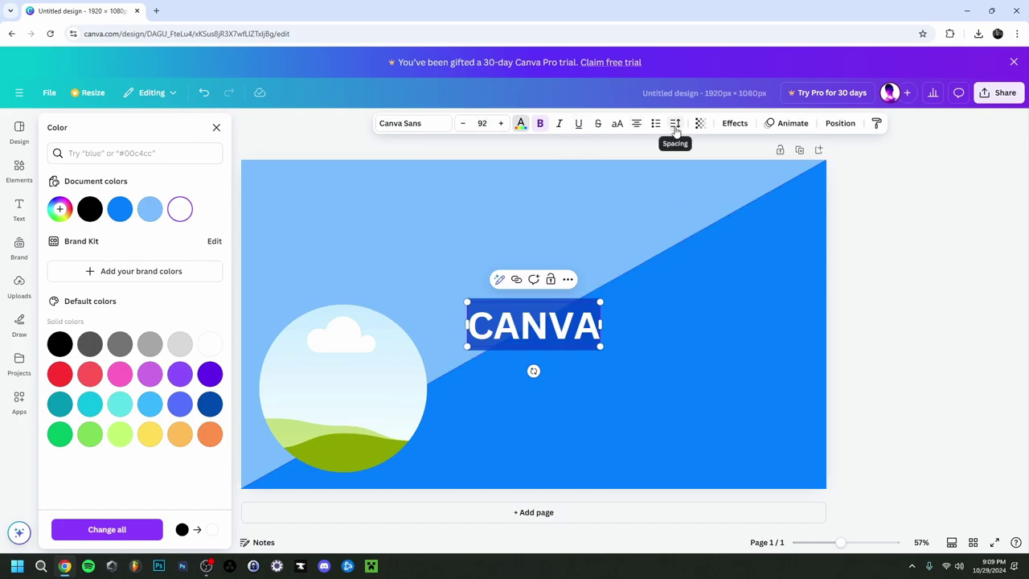
pyautogui.click(412, 123)
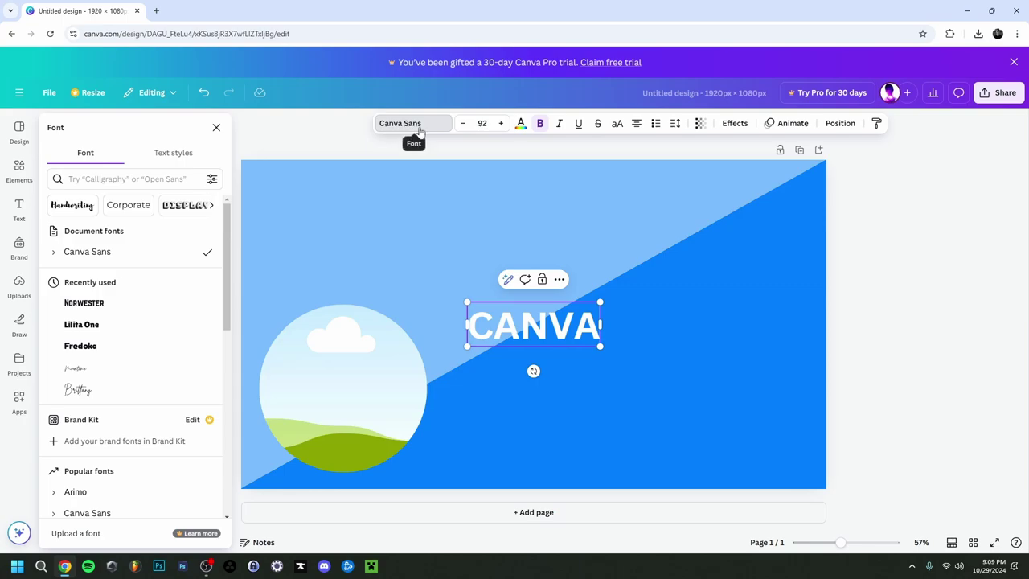
# - Browse through the font list for the CANVA heading
pyautogui.scroll(-10, 112, 291)
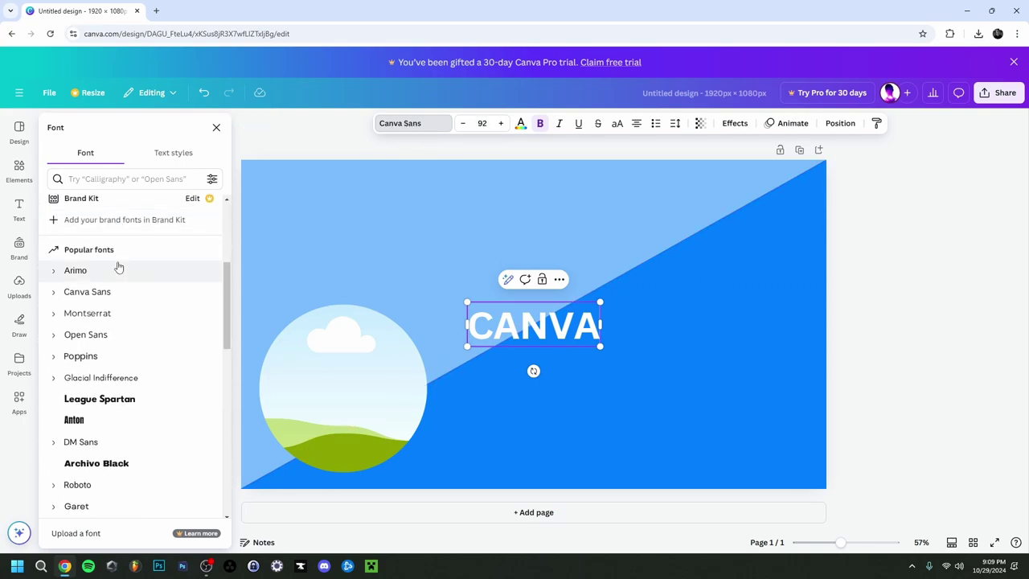
pyautogui.scroll(-3, 119, 291)
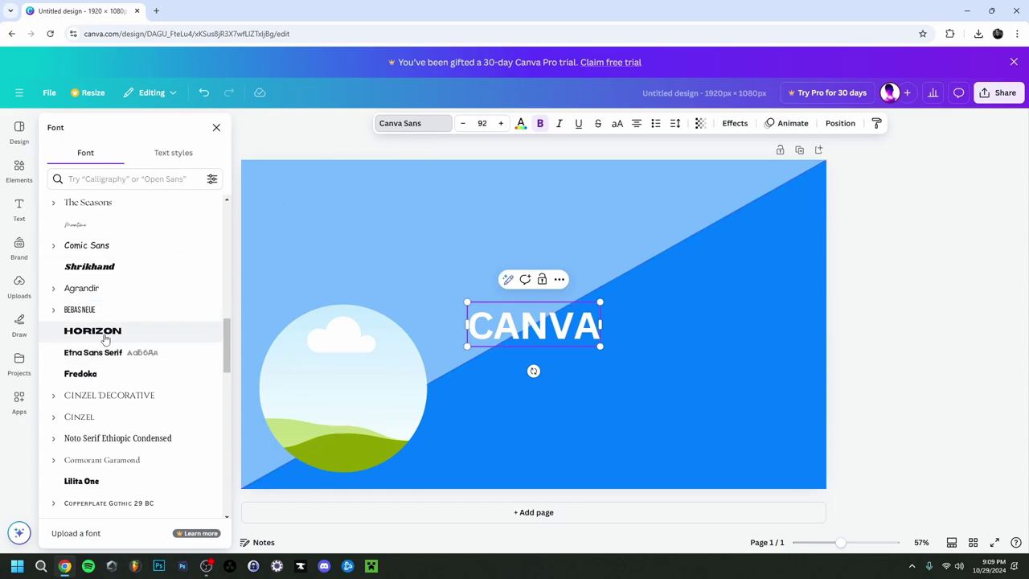
pyautogui.scroll(-6, 95, 354)
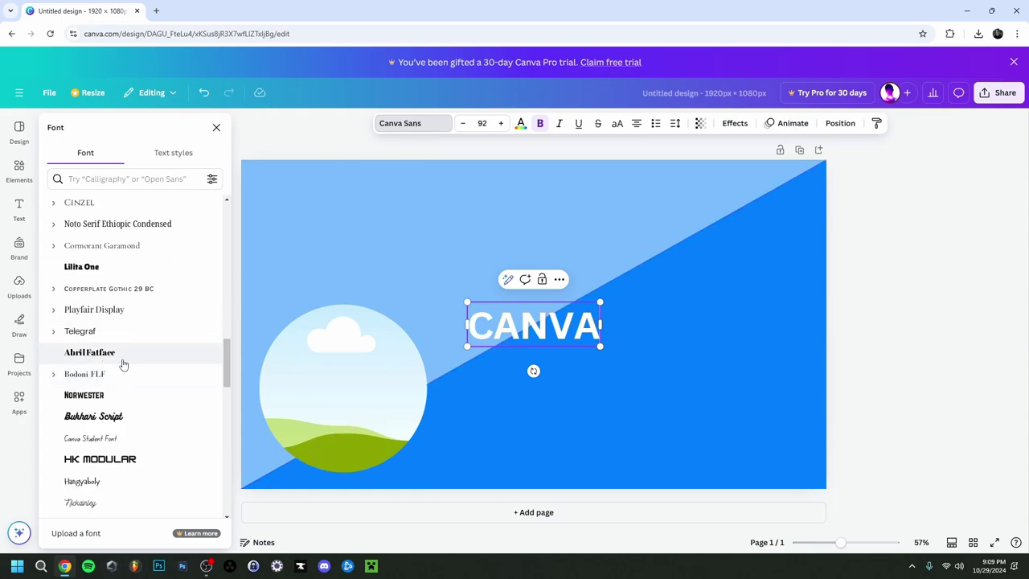
pyautogui.scroll(-2, 123, 366)
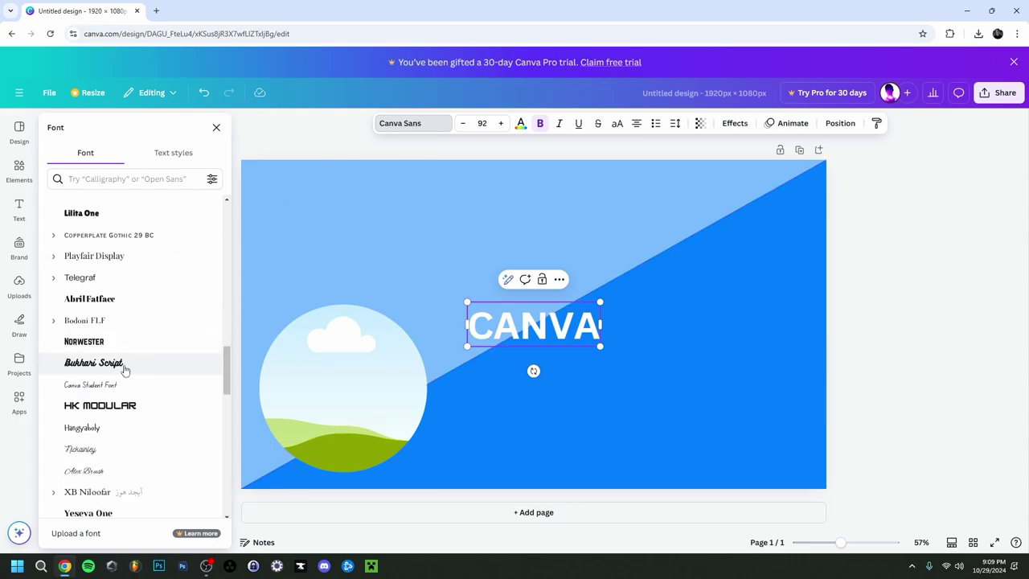
pyautogui.scroll(-2, 124, 368)
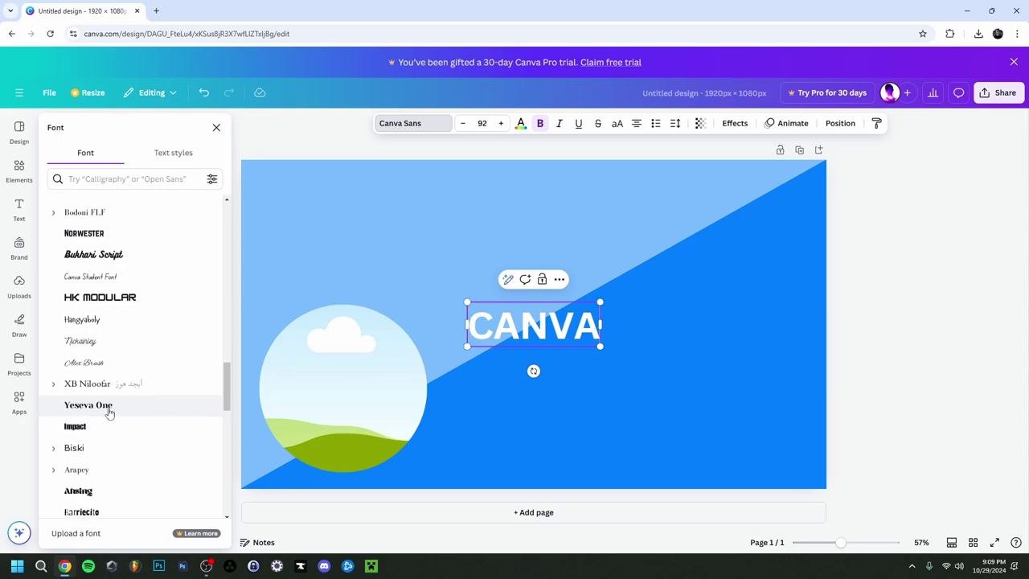
pyautogui.scroll(-4, 110, 411)
pyautogui.scroll(15, 112, 466)
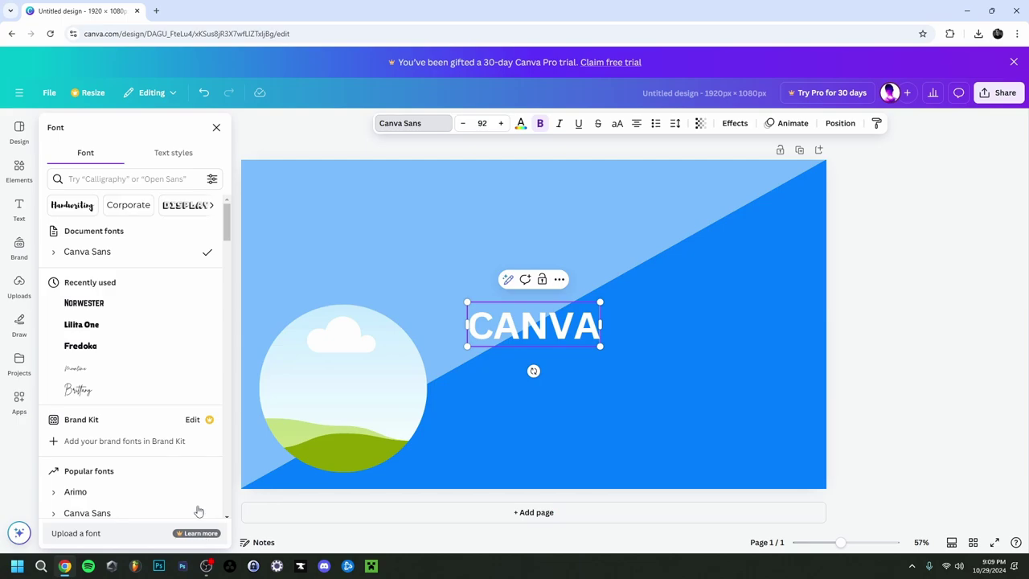
pyautogui.scroll(-2, 129, 364)
pyautogui.scroll(-3, 135, 345)
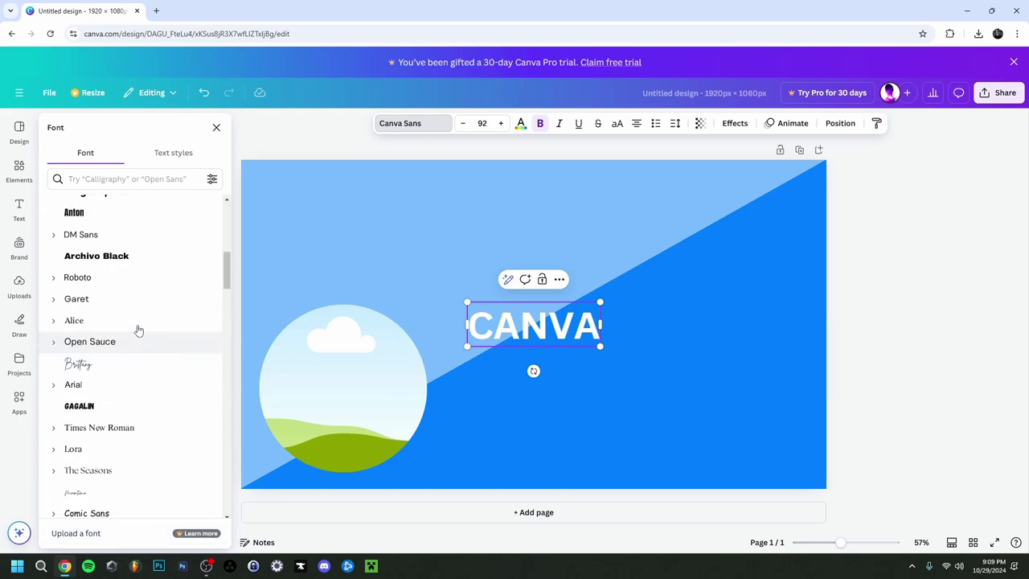
pyautogui.scroll(6, 124, 367)
# - Enlarge the CANVA heading to size 140 and move it up, centred horizontally
pyautogui.moveTo(599, 326); pyautogui.dragTo(552, 326)
pyautogui.click(500, 181)
pyautogui.click(522, 323)
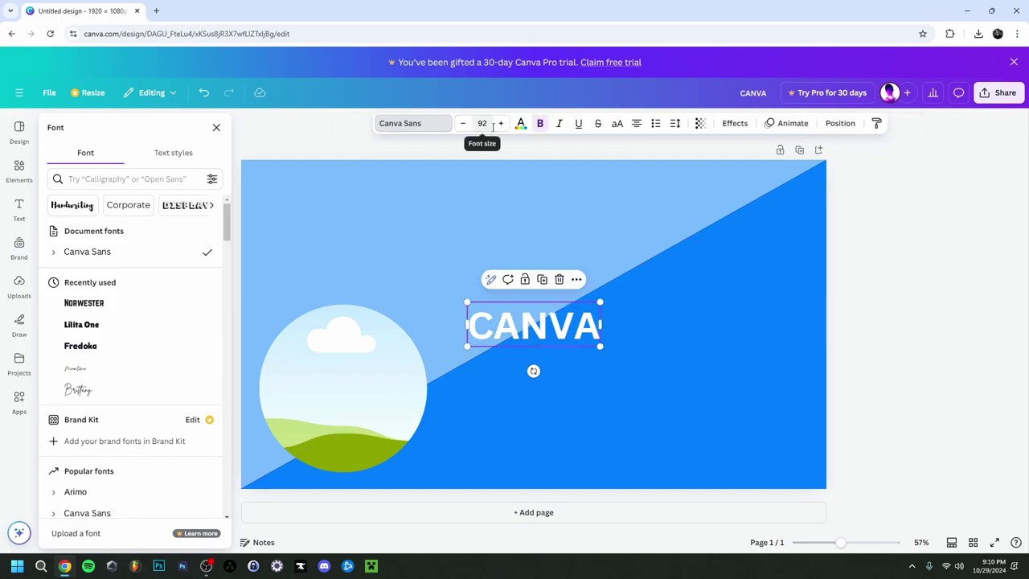
pyautogui.moveTo(601, 300); pyautogui.dragTo(668, 277)
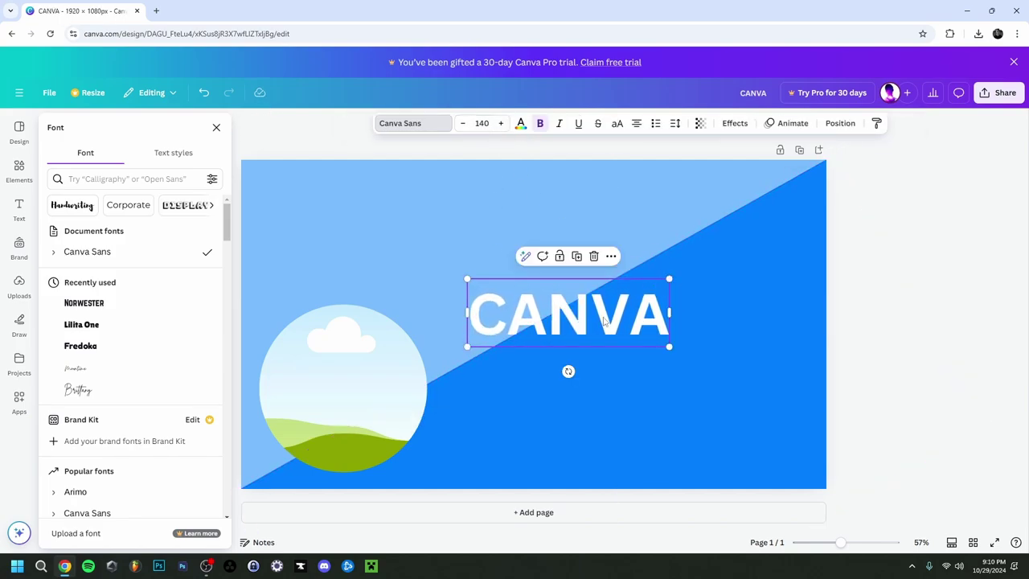
pyautogui.moveTo(603, 318); pyautogui.dragTo(572, 294)
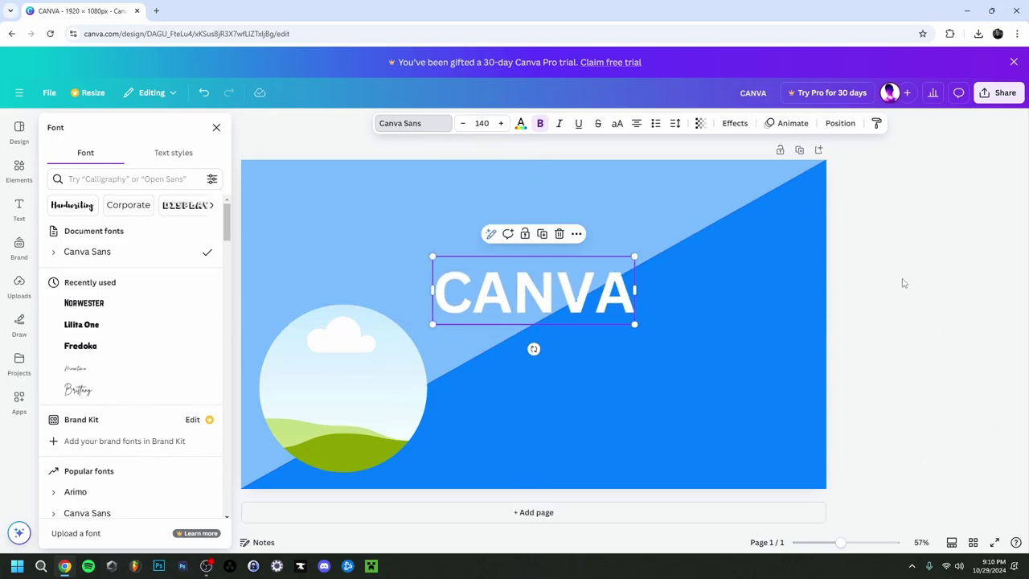
# - Add a subheading below CANVA and replace its text with 'TUTORIAL'
pyautogui.click(20, 209)
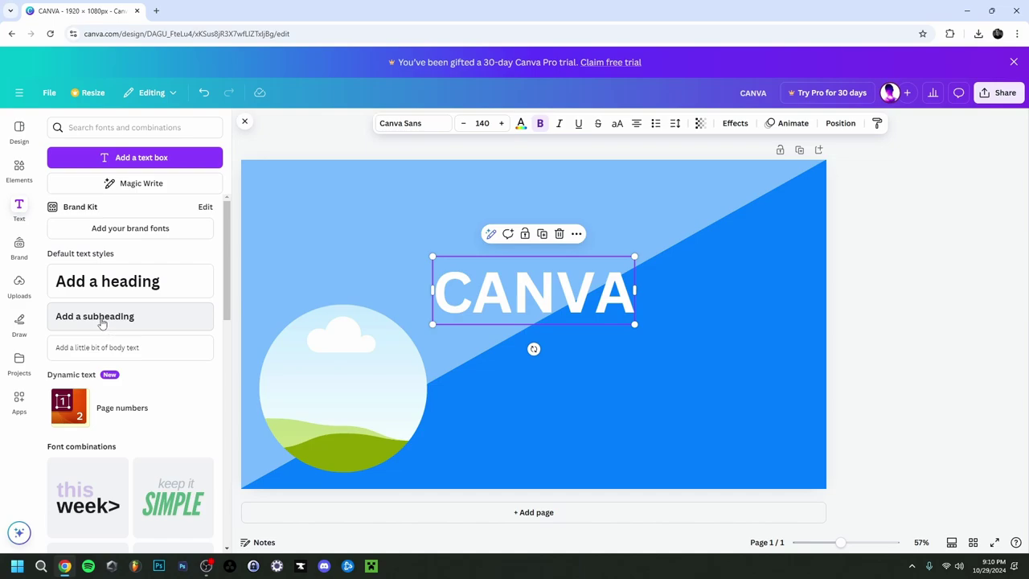
pyautogui.click(102, 317)
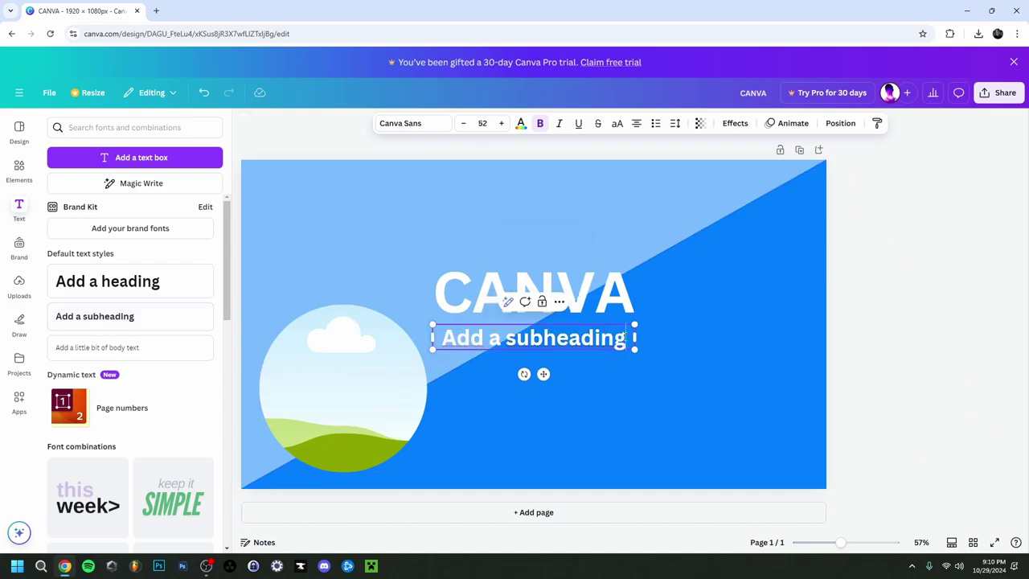
pyautogui.press('BackSpace')
pyautogui.write('TUTORIAL')
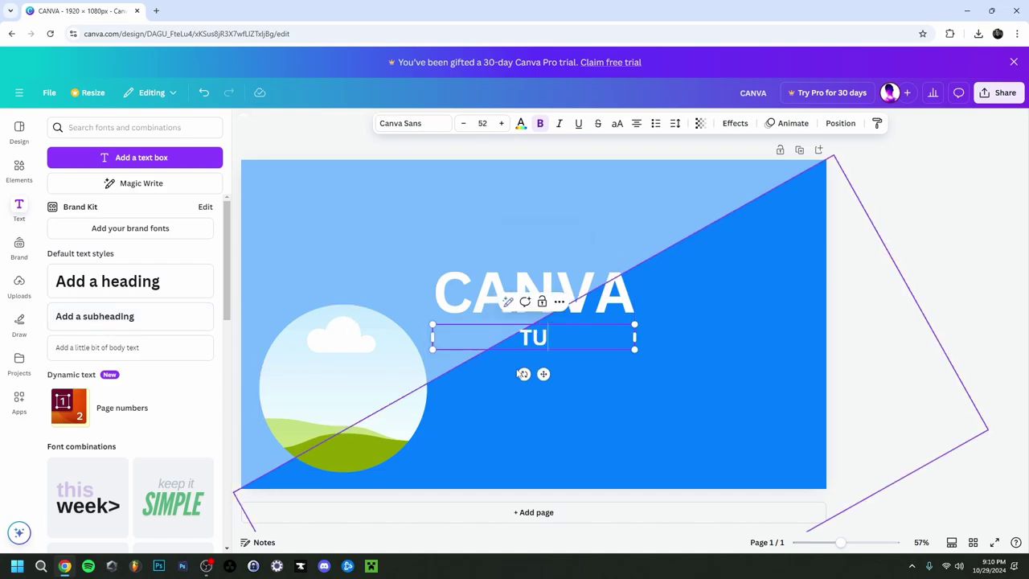
pyautogui.hotkey('ctrl', 'a')
# - Set the TUTORIAL subheading in the Norwester font
pyautogui.click(439, 130)
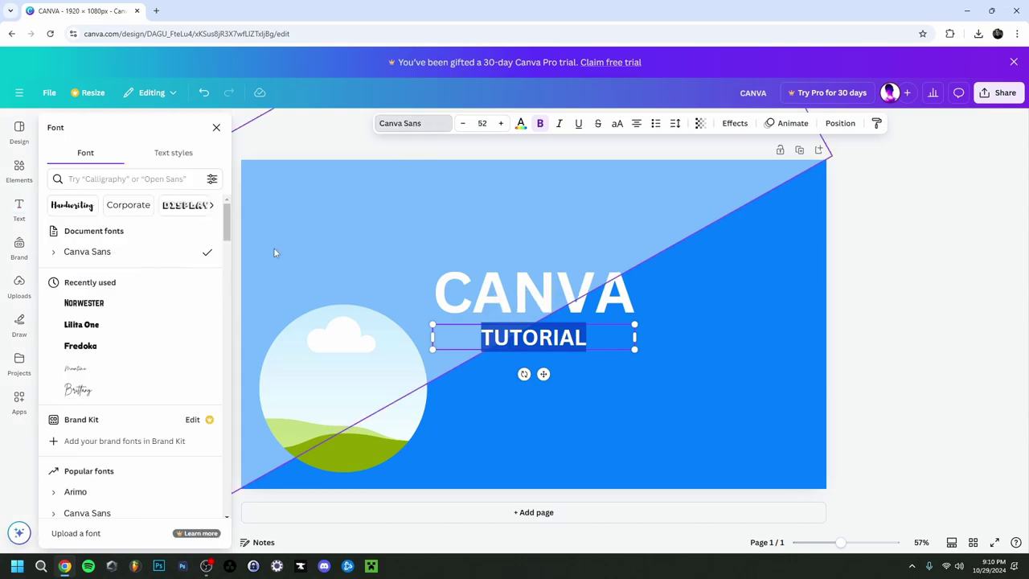
pyautogui.scroll(-2, 115, 218)
pyautogui.scroll(-5, 97, 224)
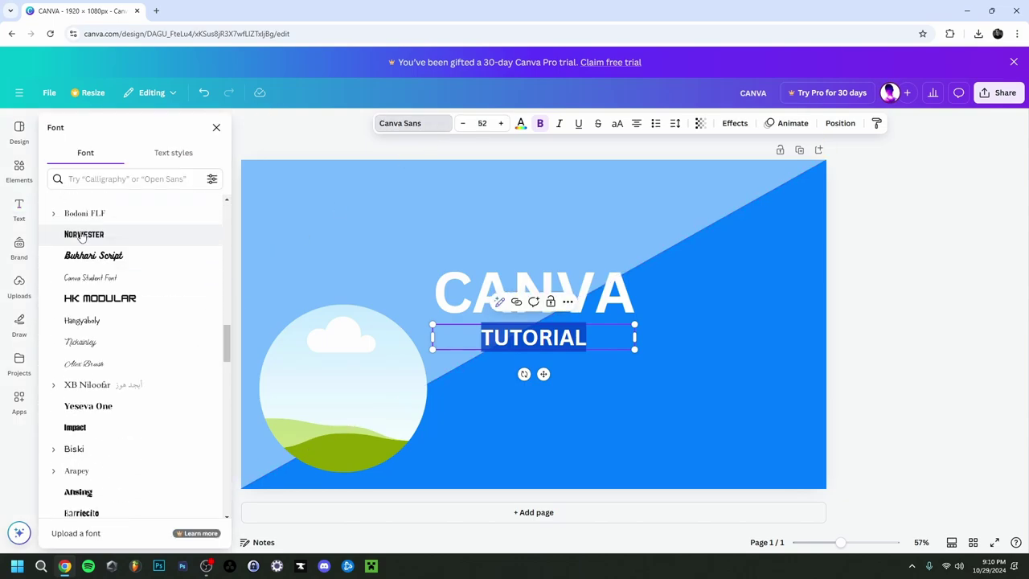
pyautogui.click(93, 235)
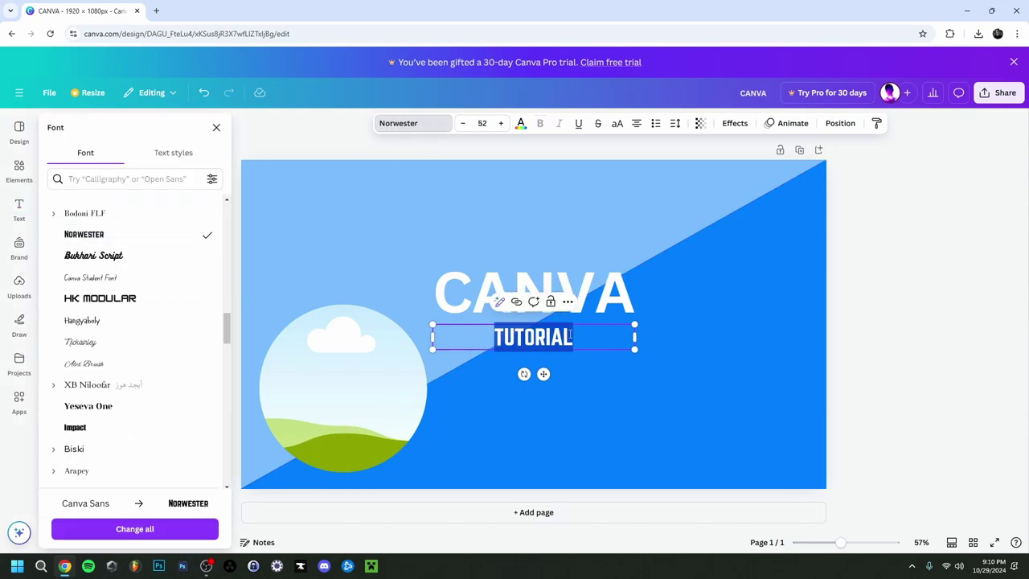
pyautogui.doubleClick(575, 336)
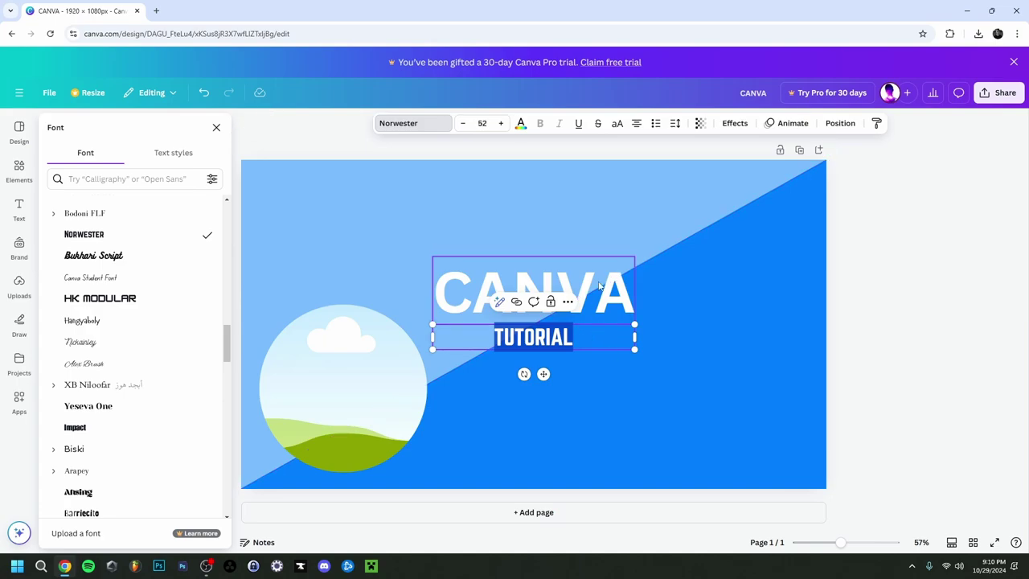
# - Widen TUTORIAL's letter spacing and adjust its line spacing
pyautogui.click(677, 125)
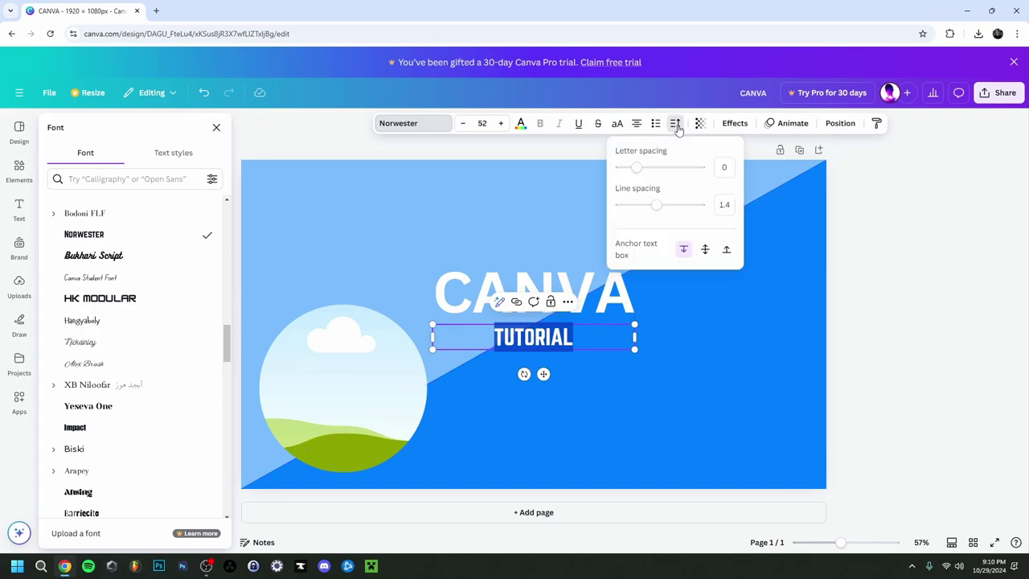
pyautogui.moveTo(638, 166); pyautogui.dragTo(692, 174)
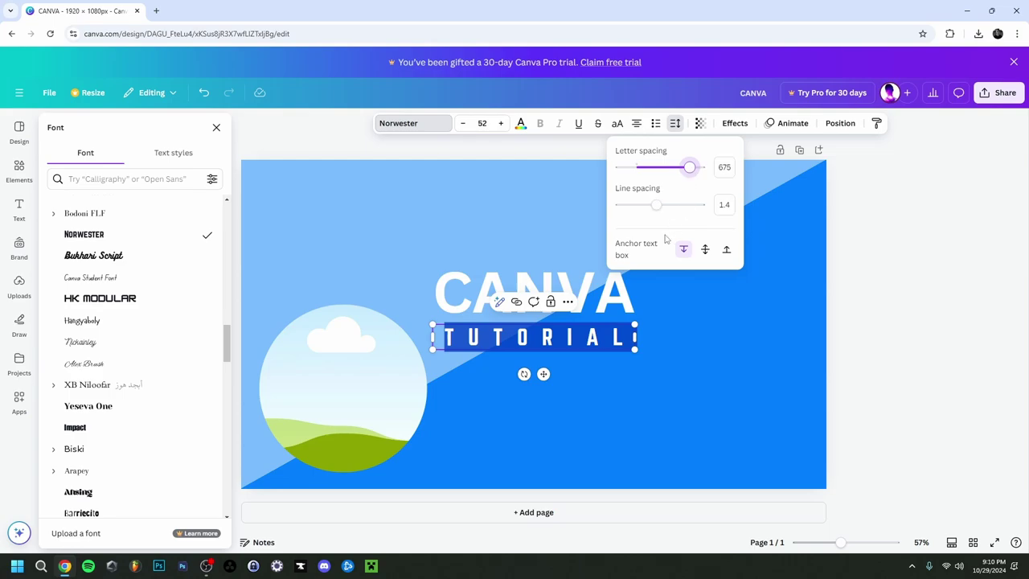
pyautogui.moveTo(656, 205); pyautogui.dragTo(659, 203)
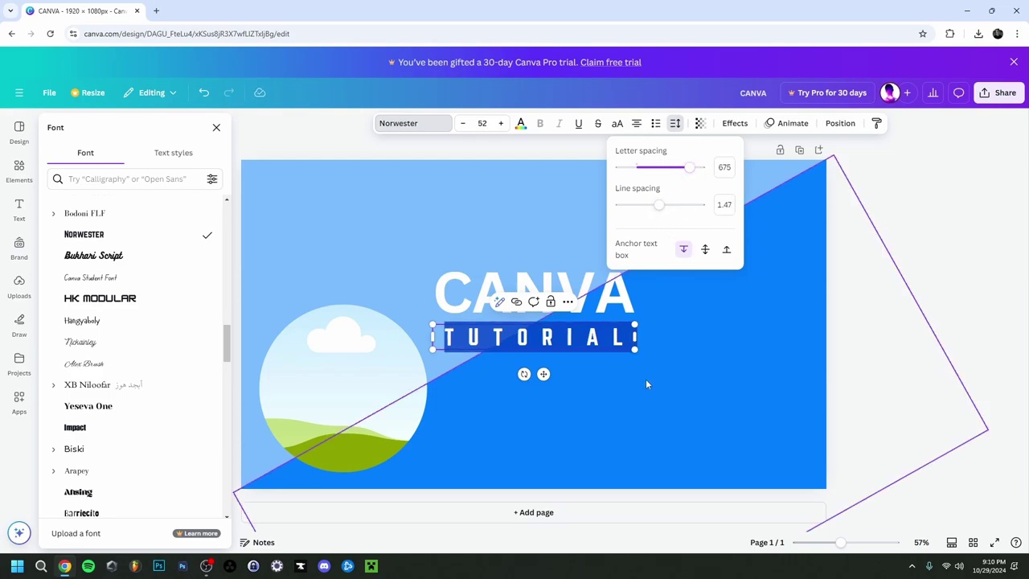
pyautogui.click(617, 338)
pyautogui.press('Escape')
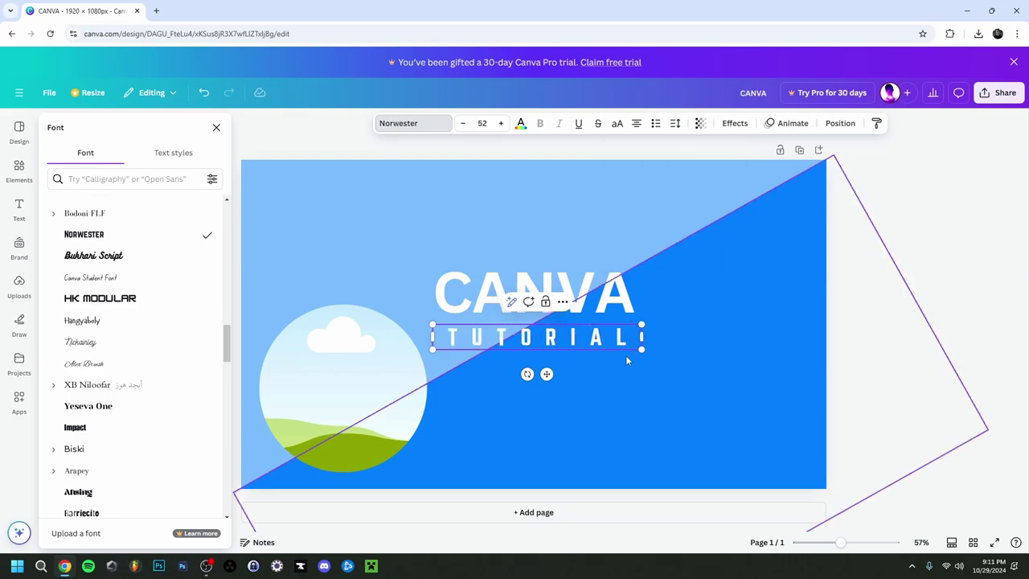
# - Move TUTORIAL up so it sits centred directly beneath CANVA
pyautogui.moveTo(547, 374); pyautogui.dragTo(546, 367)
pyautogui.click(579, 366)
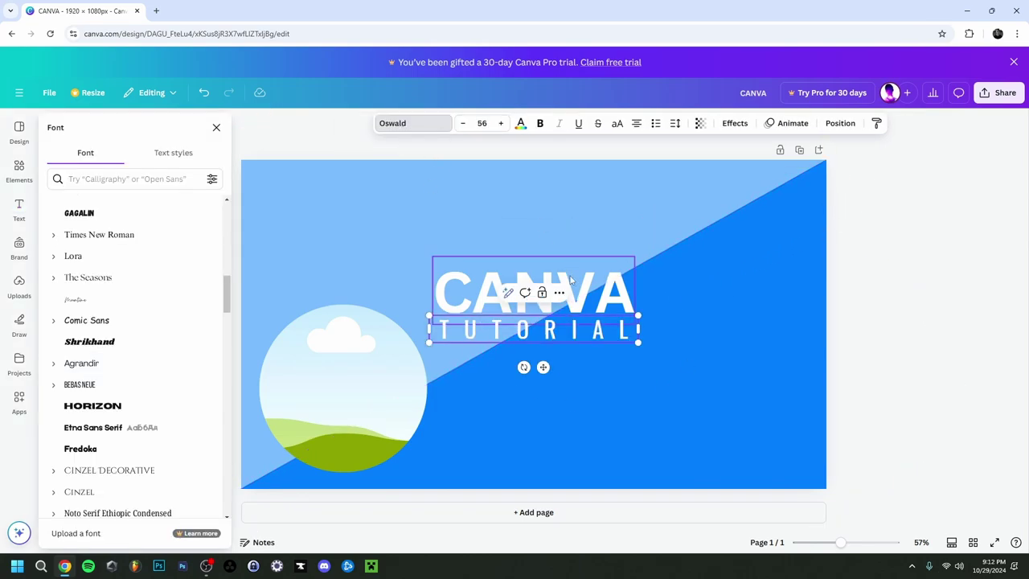
pyautogui.click(667, 336)
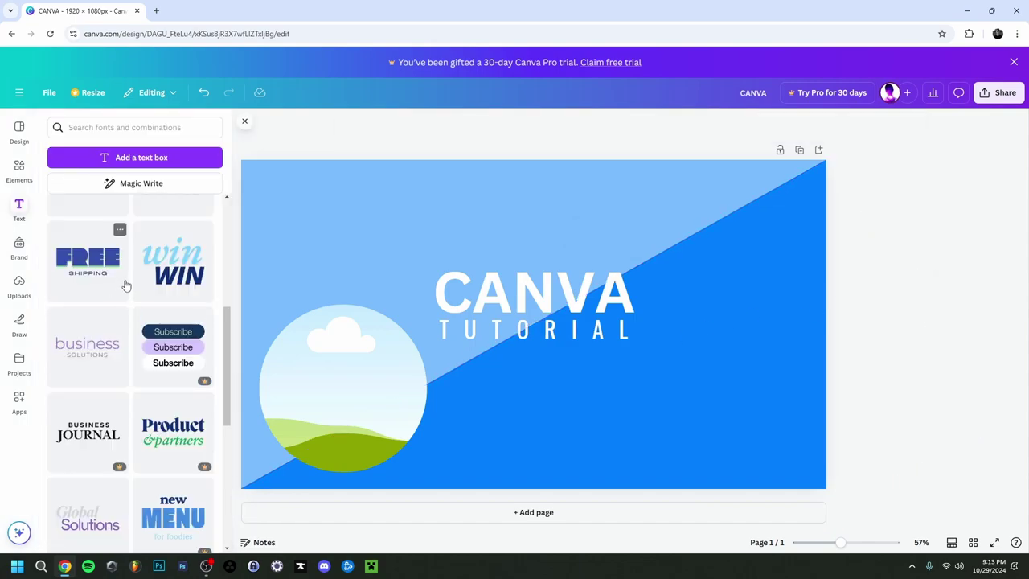
# - Scroll the Text panel, then open the Brand Kit panel from the left sidebar and browse it
pyautogui.scroll(-2, 131, 289)
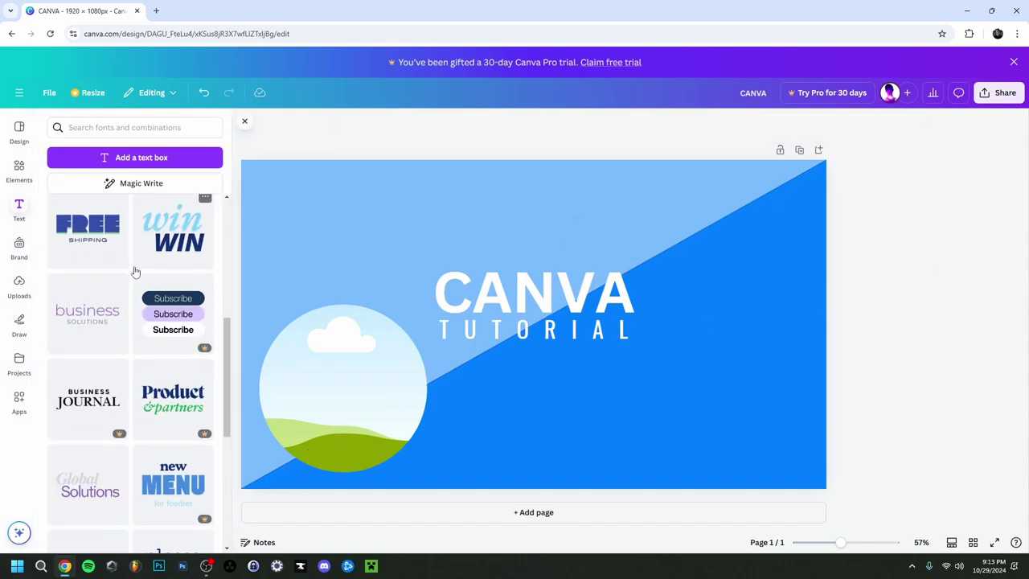
pyautogui.scroll(-1, 129, 295)
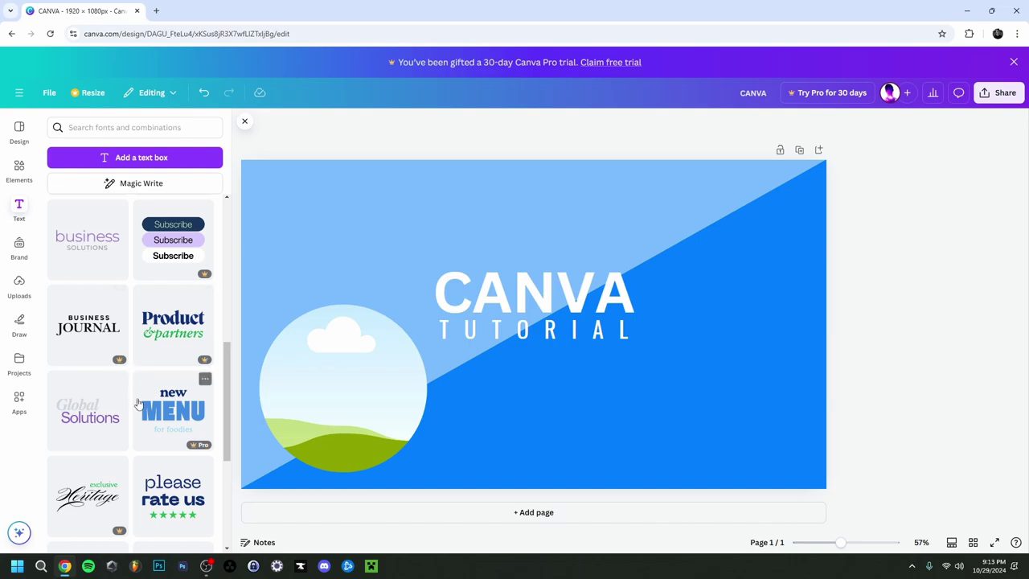
pyautogui.scroll(6, 80, 426)
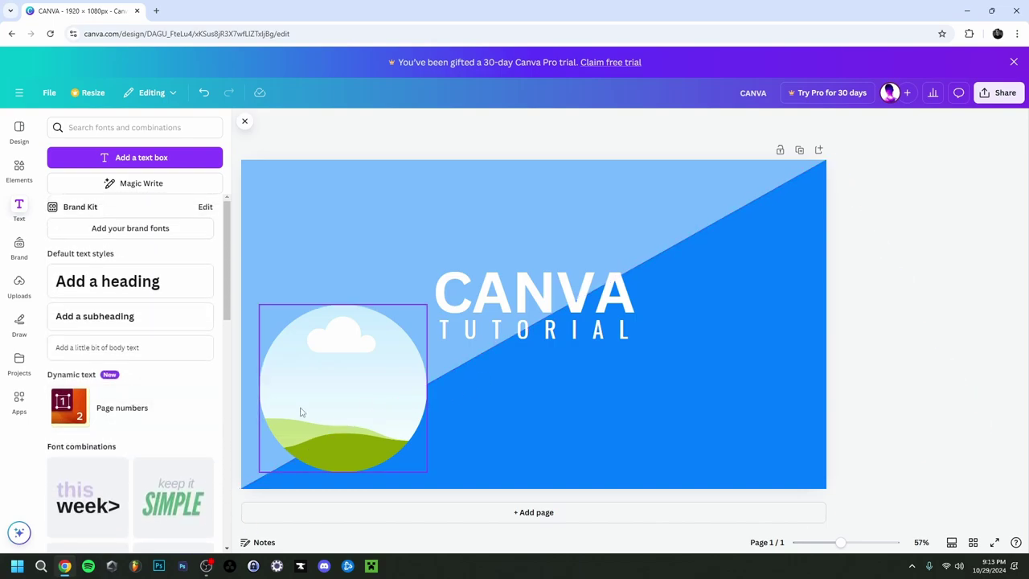
pyautogui.click(21, 250)
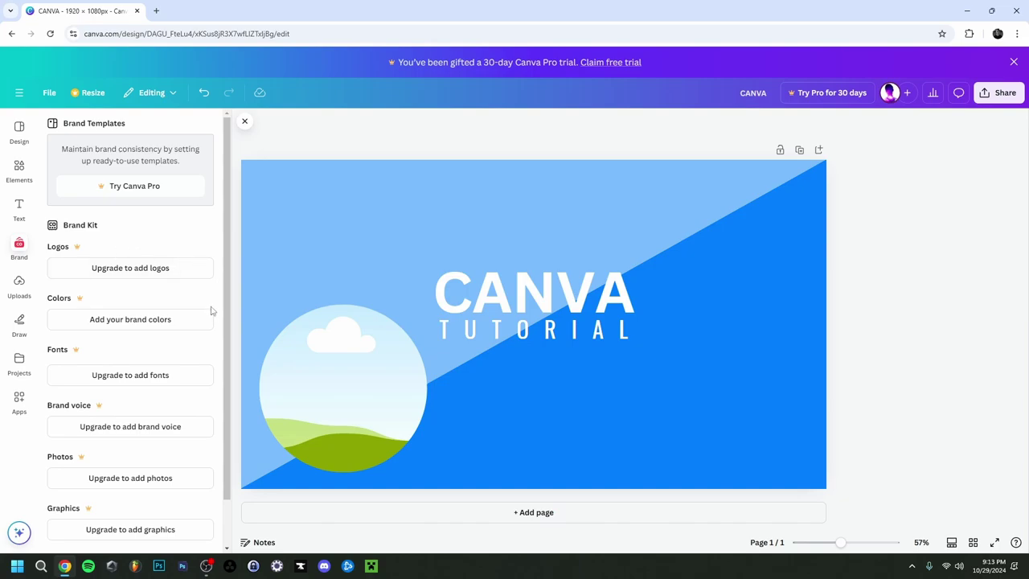
pyautogui.scroll(-1, 211, 310)
pyautogui.scroll(1, 208, 361)
# - Upload the photo of the smiling man holding a laptop from the computer and place it on the canvas
pyautogui.click(20, 286)
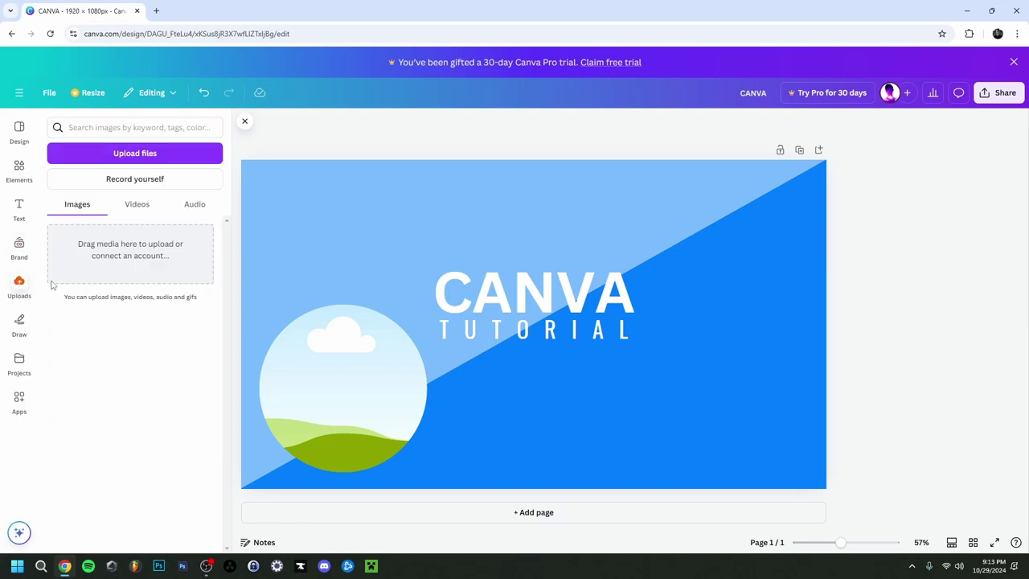
pyautogui.click(118, 154)
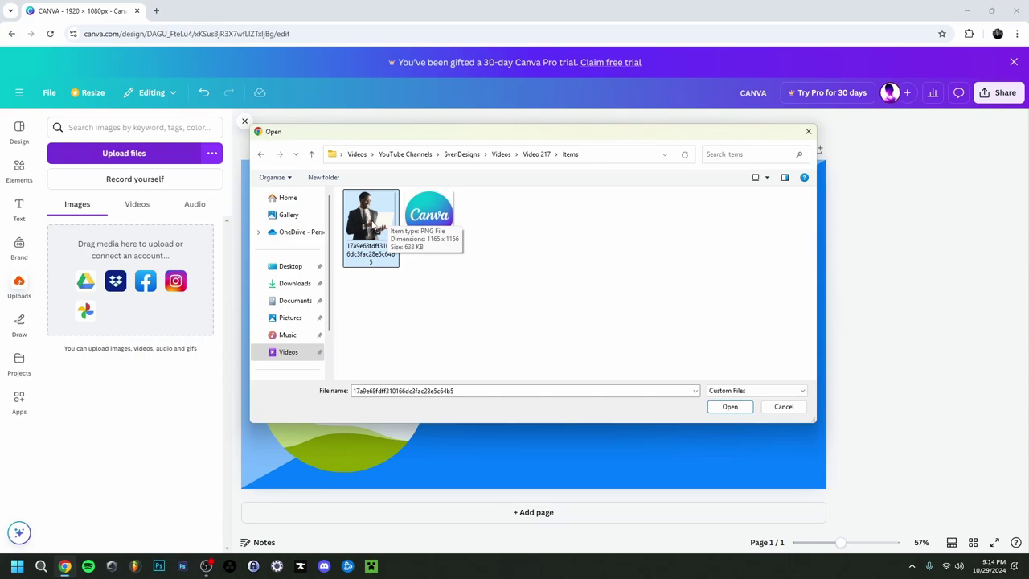
pyautogui.doubleClick(372, 225)
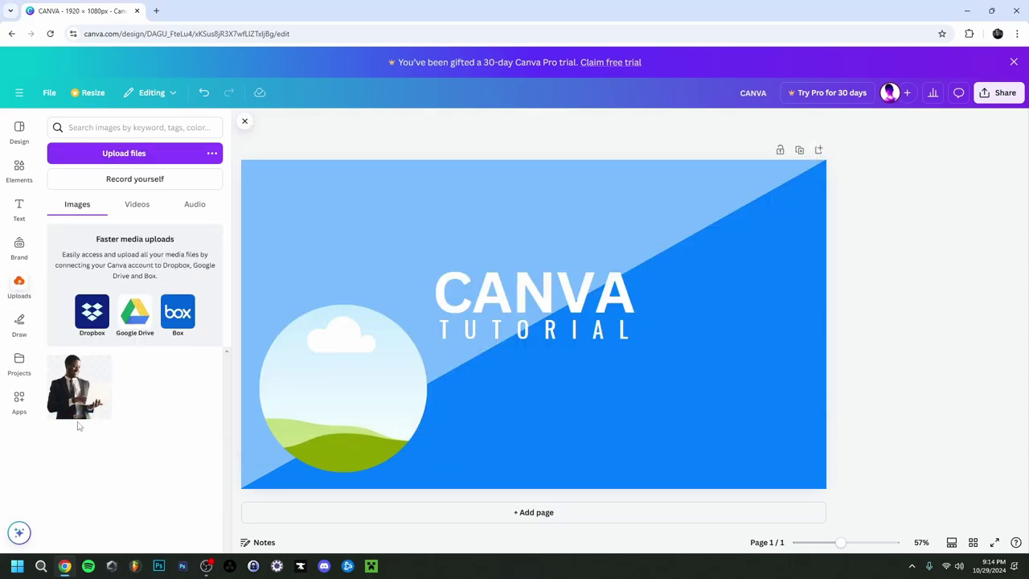
pyautogui.moveTo(75, 397); pyautogui.dragTo(627, 303)
# - Shrink the man's photo and drop it into the circle frame at the bottom left
pyautogui.click(627, 303)
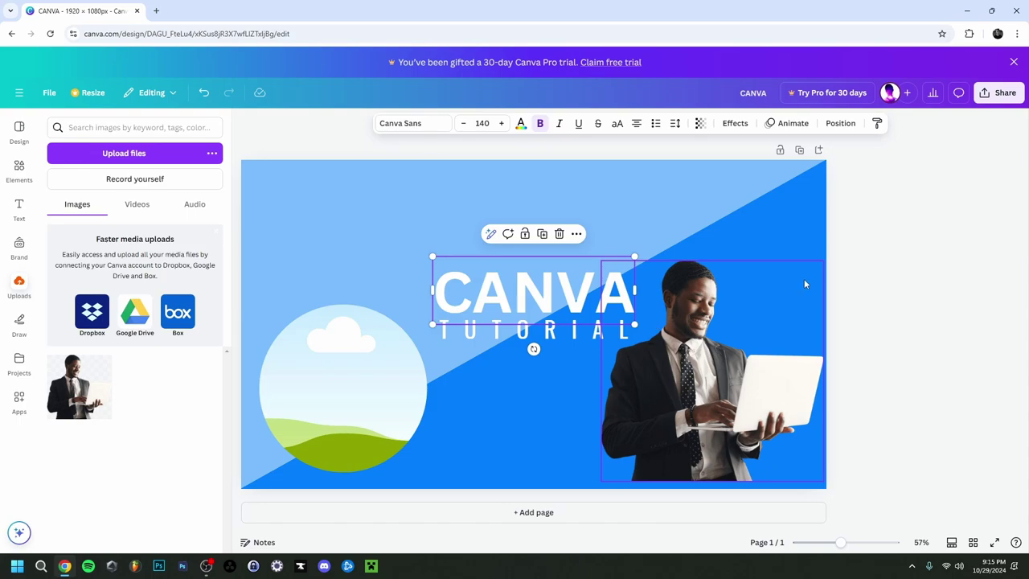
pyautogui.click(821, 269)
pyautogui.moveTo(824, 261)
pyautogui.mouseDown()
pyautogui.moveTo(813, 273)
pyautogui.moveTo(820, 264)
pyautogui.mouseUp()
pyautogui.moveTo(691, 344); pyautogui.dragTo(372, 372)
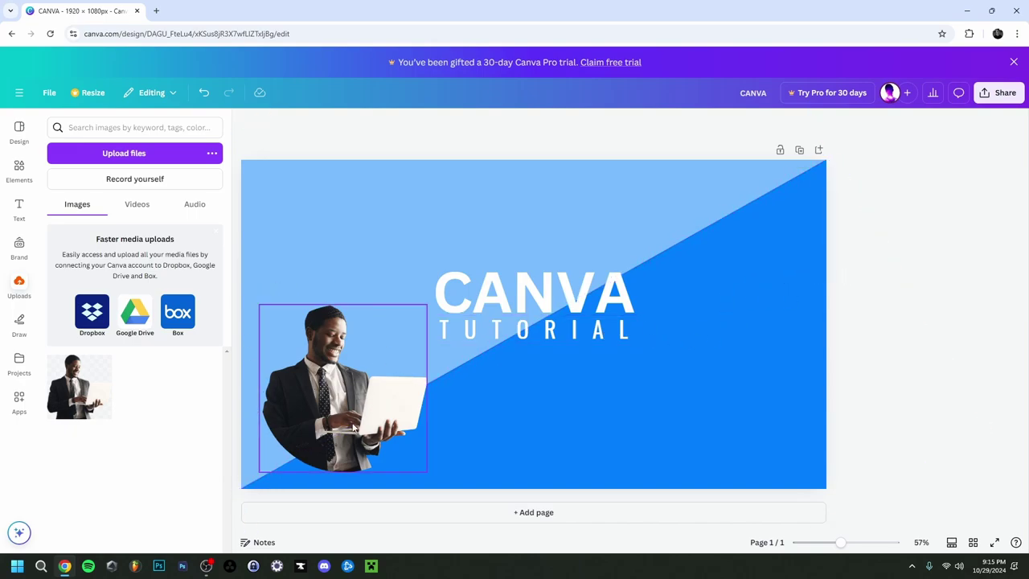
# - Set the circle frame's border to none and nudge the framed photo slightly left and down
pyautogui.click(334, 396)
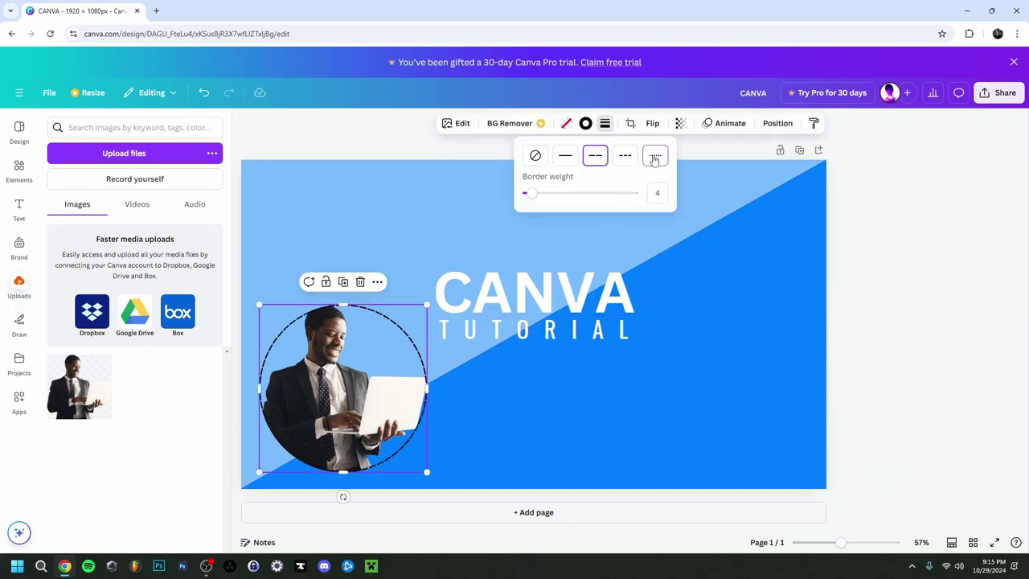
pyautogui.click(655, 155)
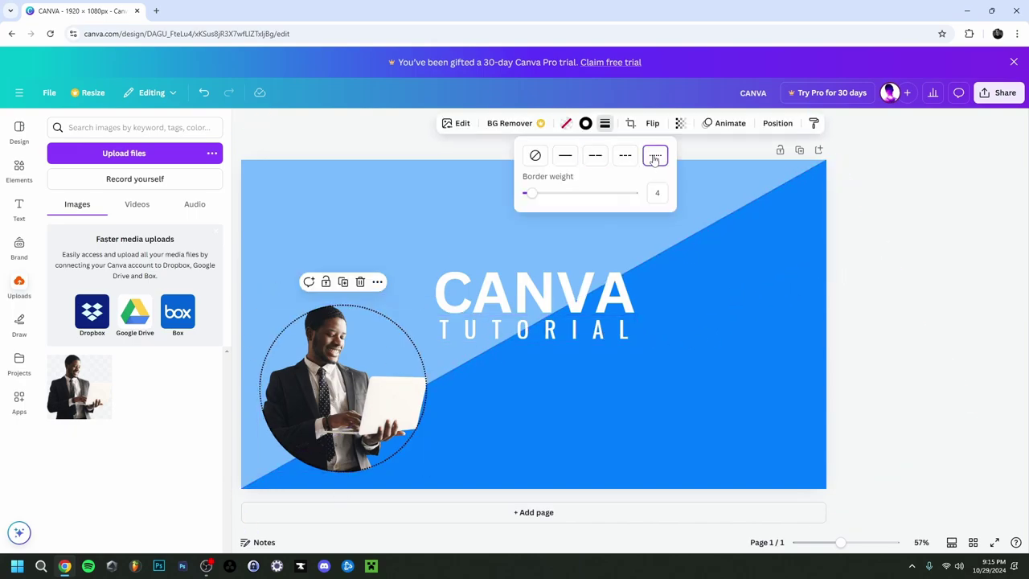
pyautogui.click(543, 161)
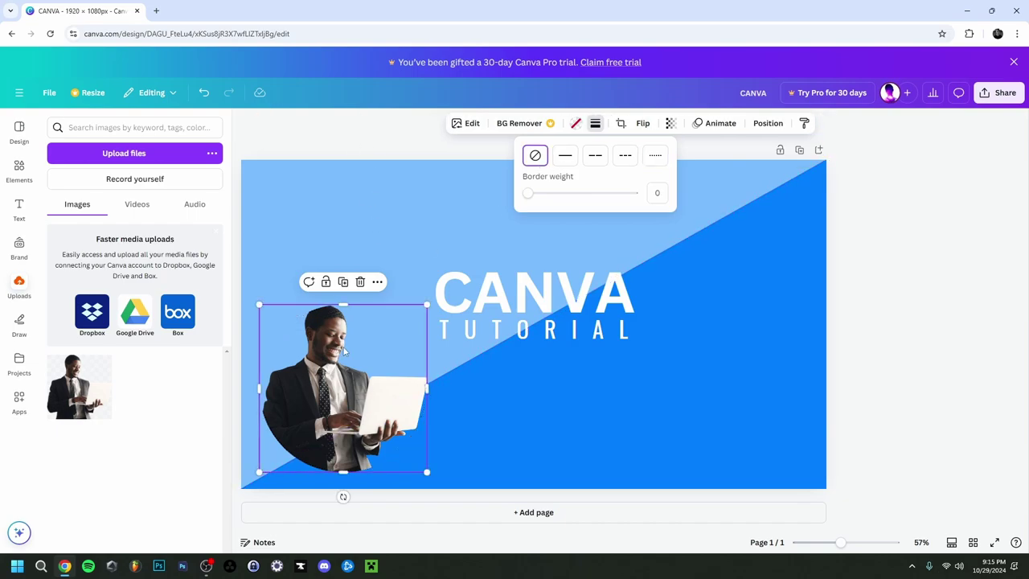
pyautogui.moveTo(344, 351); pyautogui.dragTo(317, 403)
pyautogui.rightClick(316, 402)
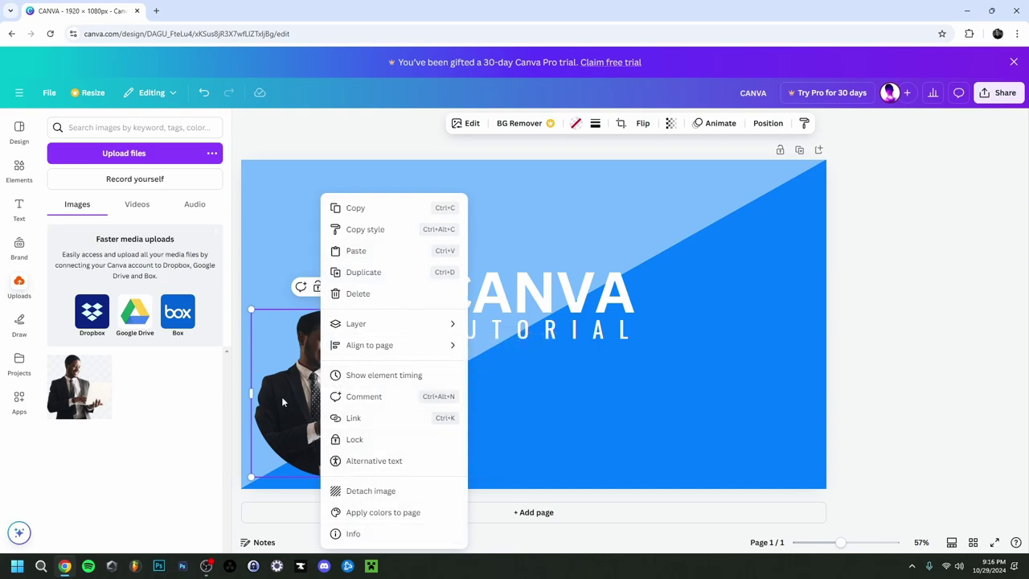
pyautogui.click(823, 337)
pyautogui.moveTo(310, 383); pyautogui.dragTo(307, 389)
pyautogui.rightClick(314, 389)
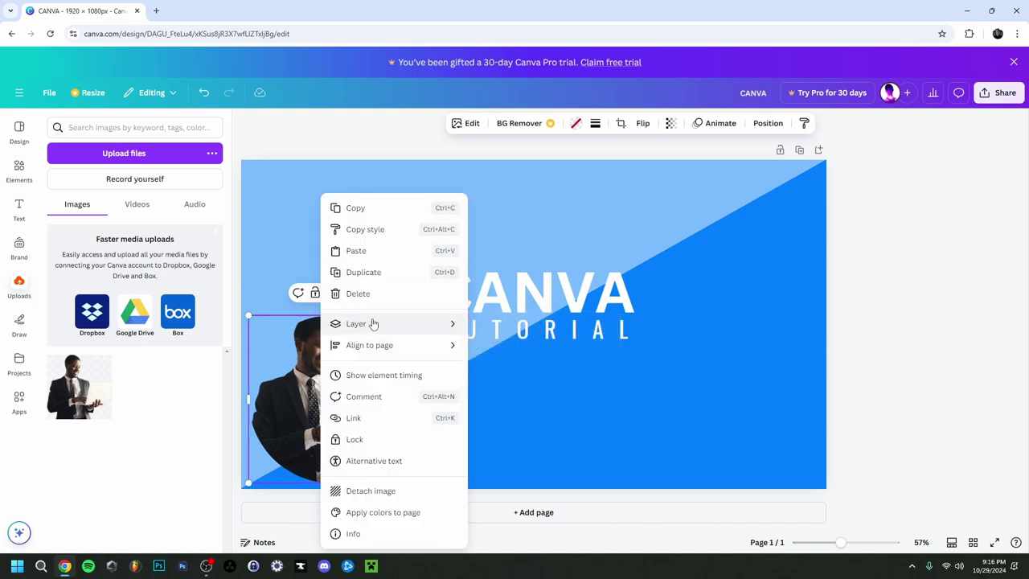
pyautogui.moveTo(394, 324)
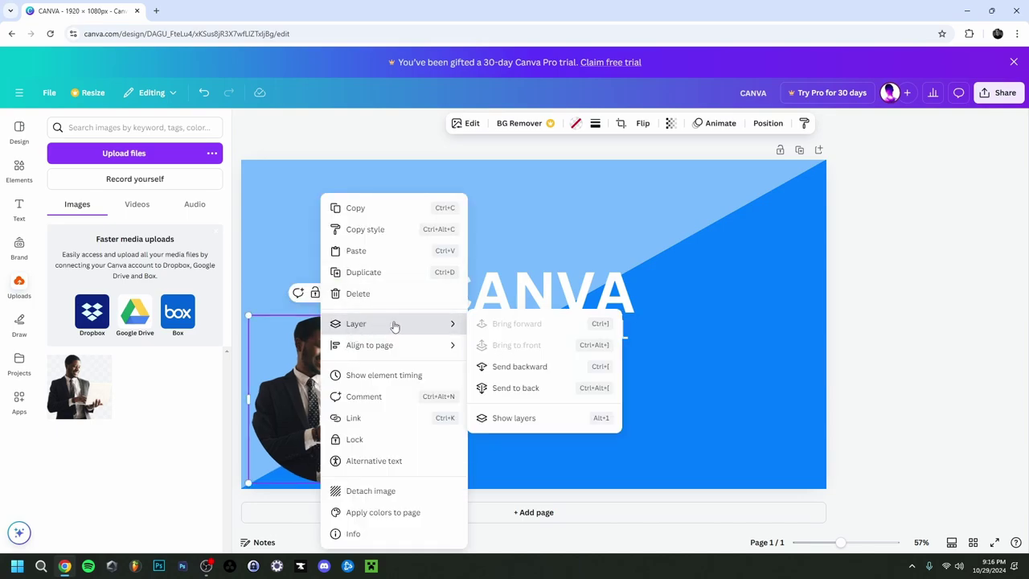
pyautogui.click(518, 371)
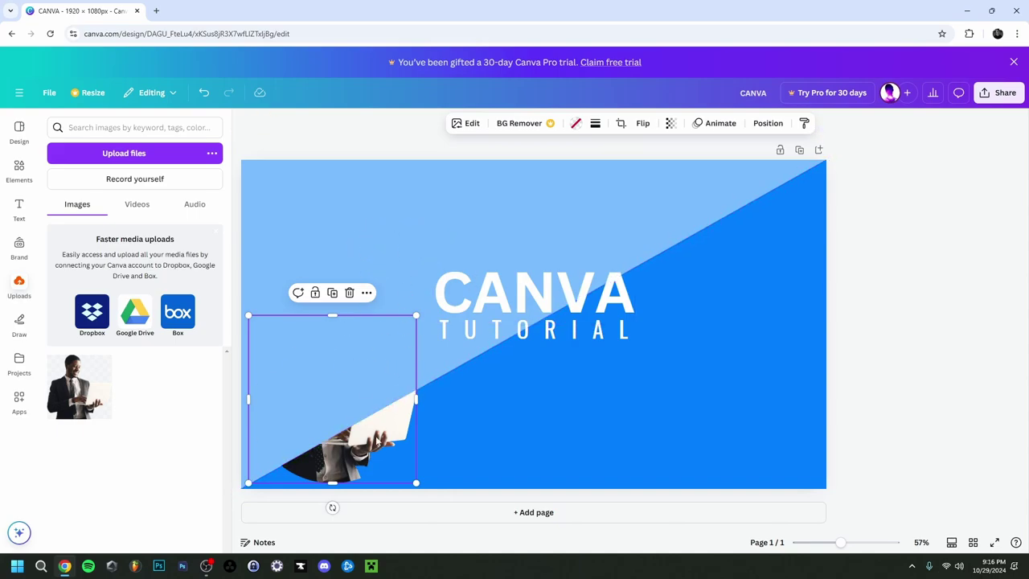
pyautogui.hotkey('ctrl', 'z')
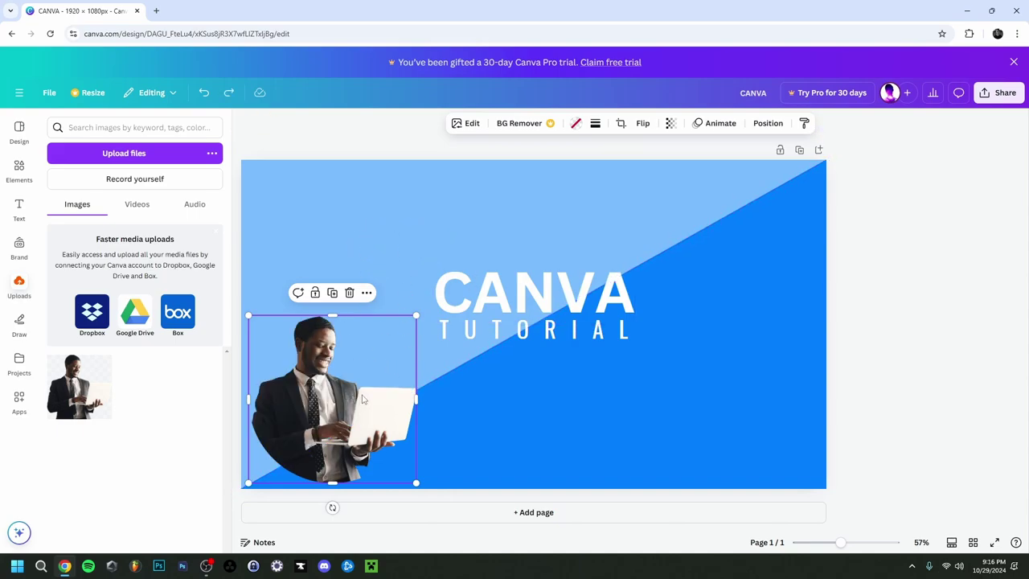
# - Undo a detach of the man's photo, then enlarge its circle frame to about 560×560
pyautogui.rightClick(321, 401)
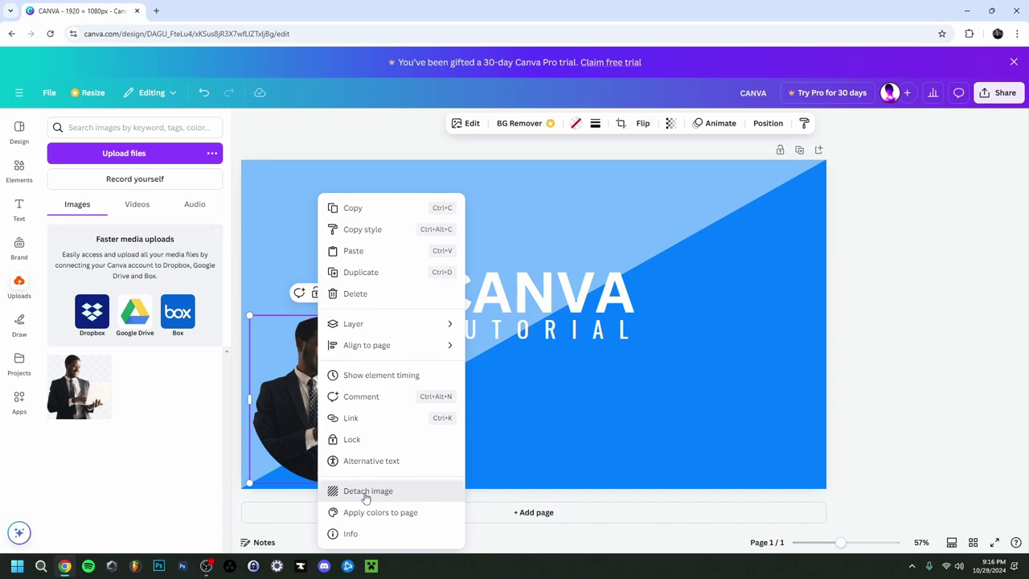
pyautogui.click(367, 491)
pyautogui.hotkey('ctrl', 'z')
pyautogui.moveTo(418, 312); pyautogui.dragTo(429, 304)
pyautogui.click(910, 259)
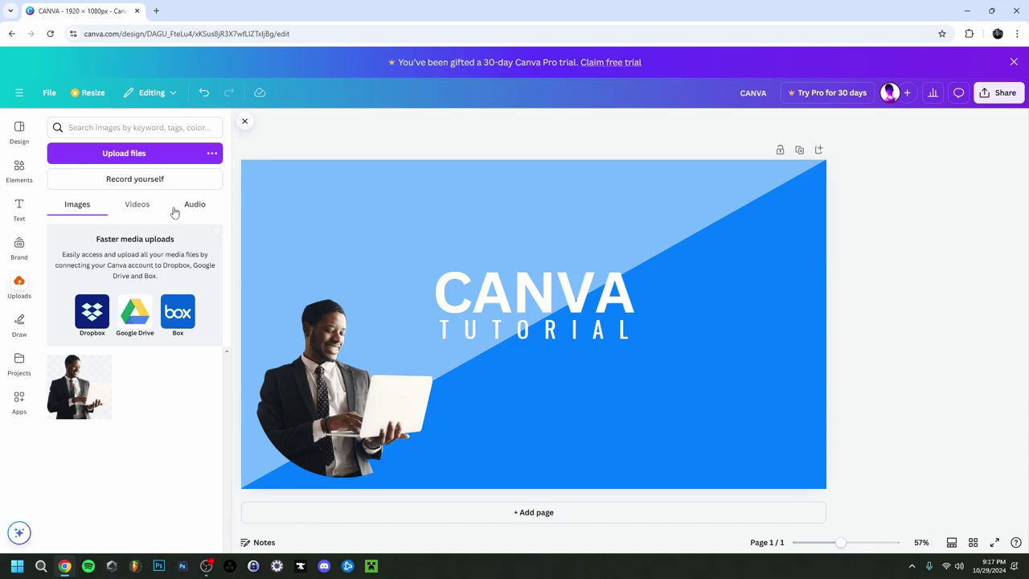
# - Upload the Canva-Logo image and place it on the design
pyautogui.click(136, 159)
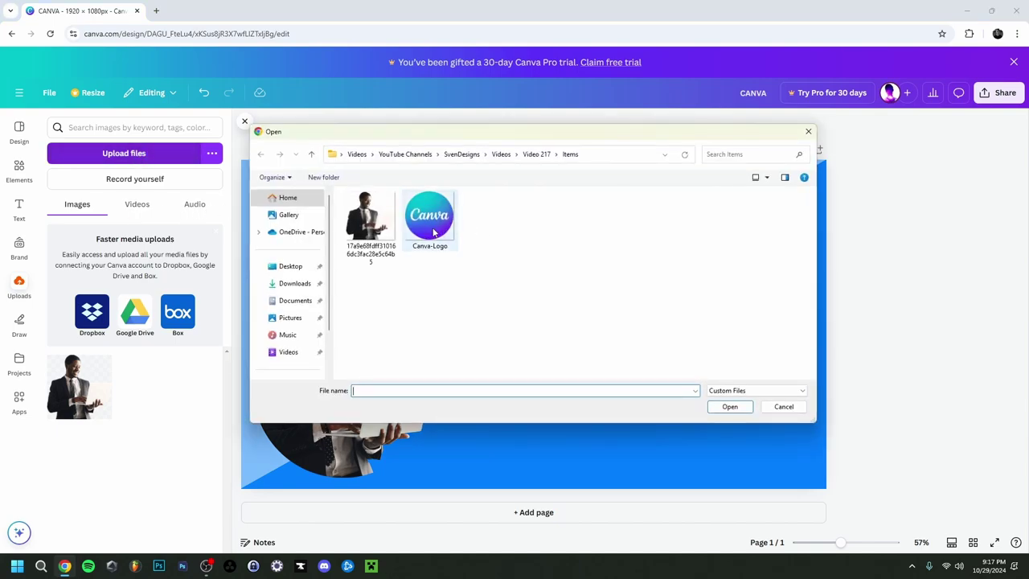
pyautogui.doubleClick(443, 233)
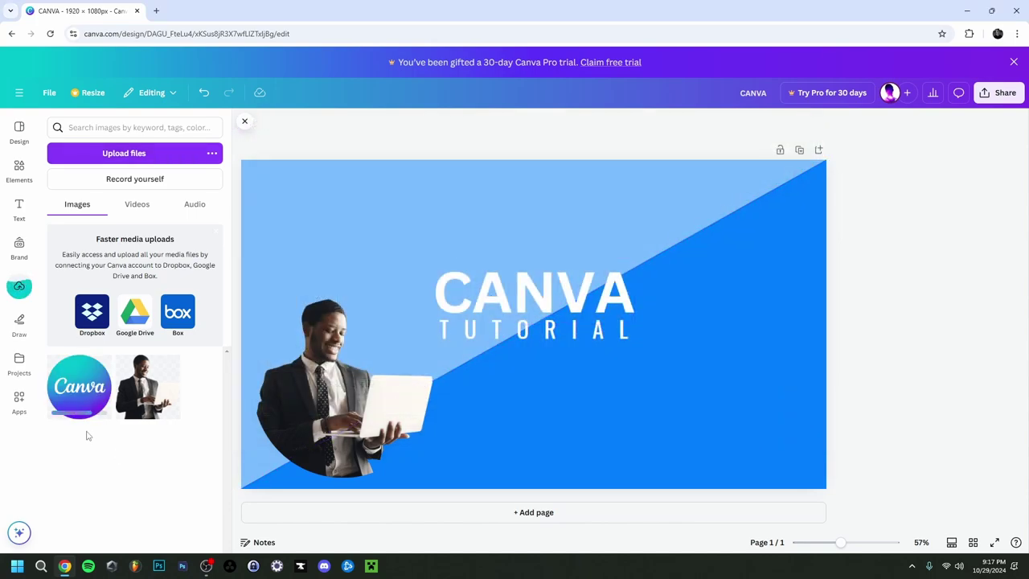
pyautogui.moveTo(81, 397); pyautogui.dragTo(618, 298)
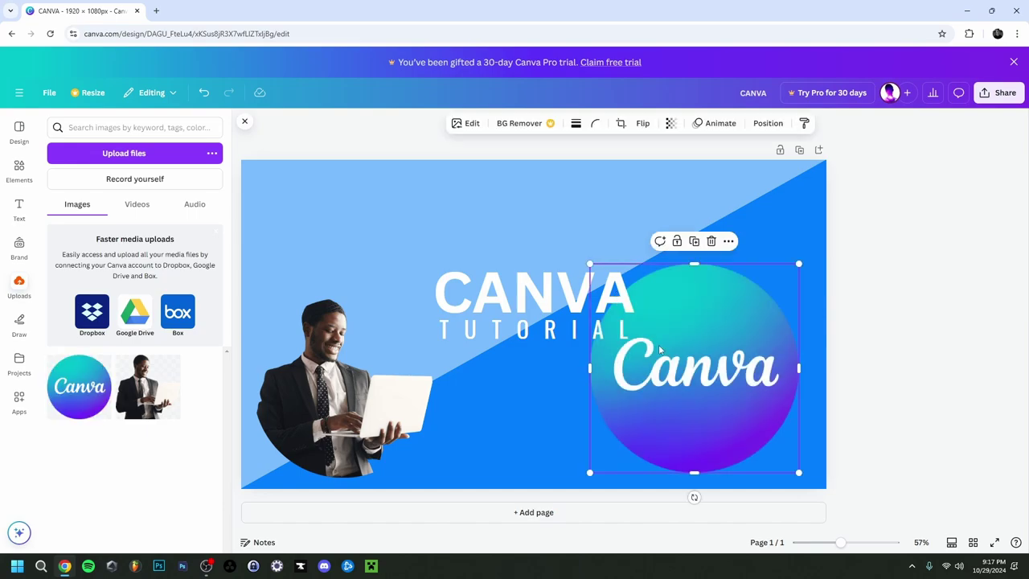
# - Shrink the Canva logo and position it just right of the CANVA TUTORIAL title
pyautogui.moveTo(798, 262); pyautogui.dragTo(583, 292)
pyautogui.moveTo(637, 347); pyautogui.dragTo(632, 339)
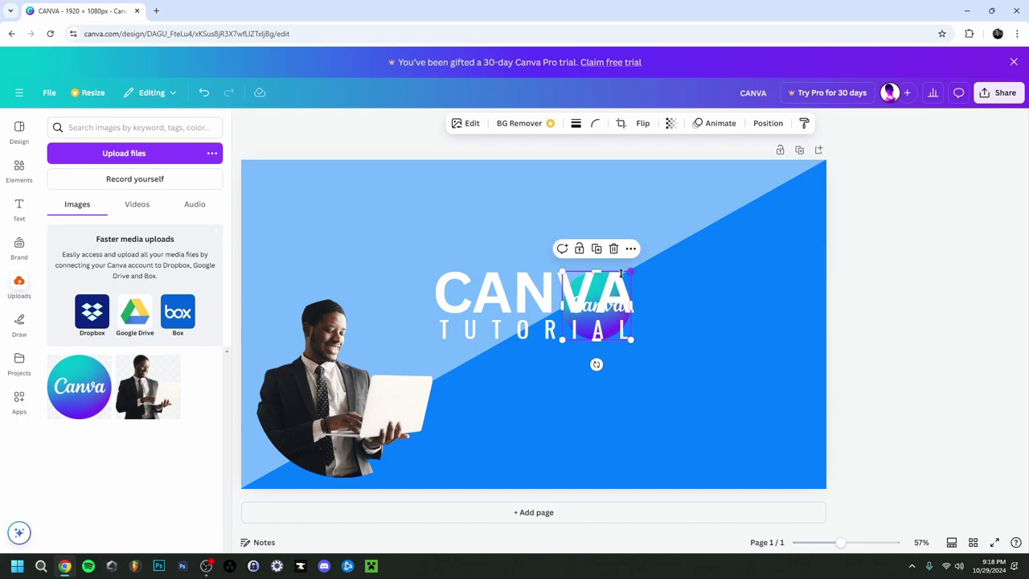
pyautogui.moveTo(631, 273); pyautogui.dragTo(629, 283)
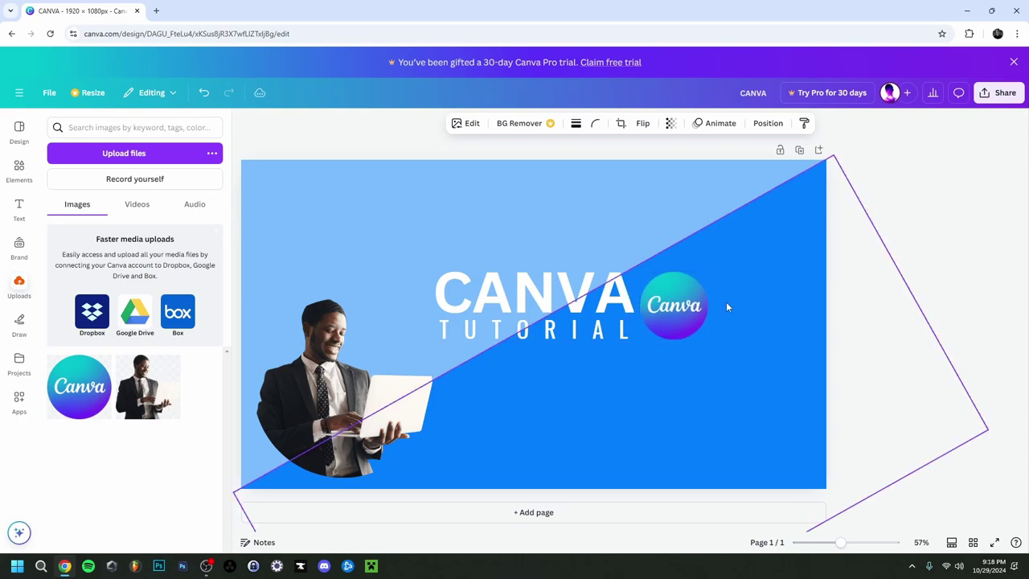
pyautogui.click(706, 305)
pyautogui.click(903, 229)
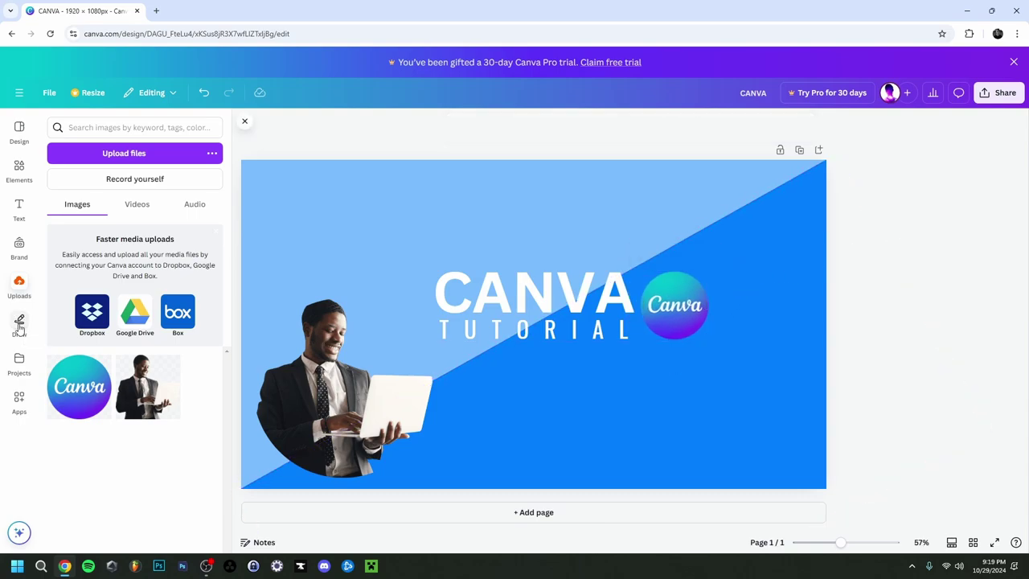
# - Set the Draw pen to white with a stroke weight of 25
pyautogui.click(19, 323)
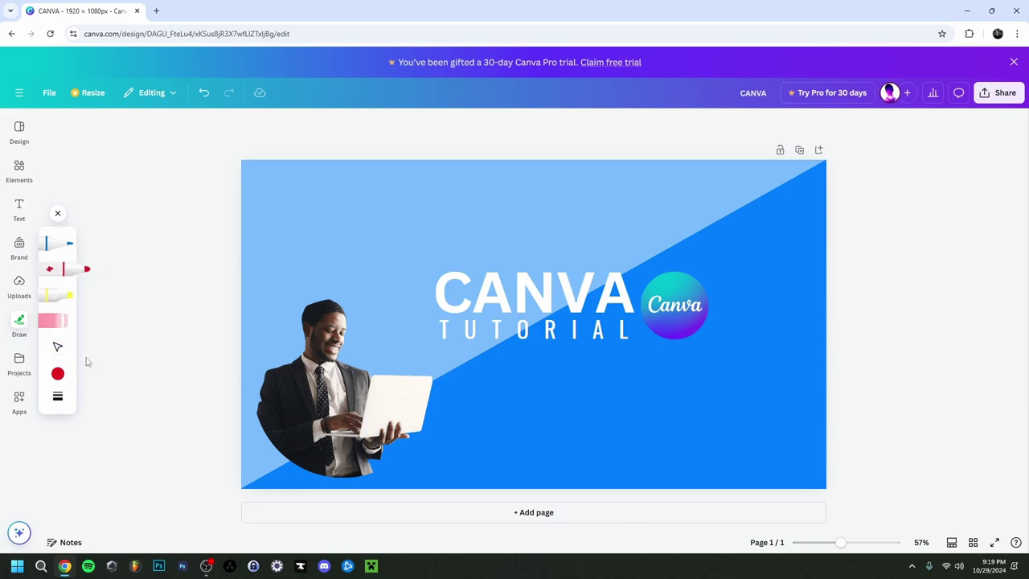
pyautogui.click(57, 375)
pyautogui.click(56, 398)
pyautogui.click(225, 408)
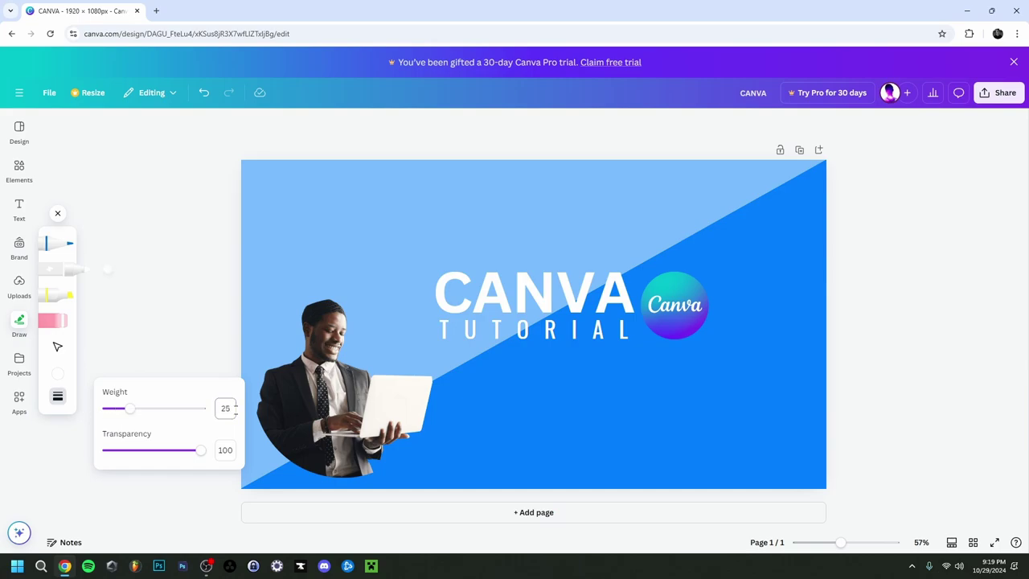
pyautogui.press('Return')
pyautogui.click(429, 393)
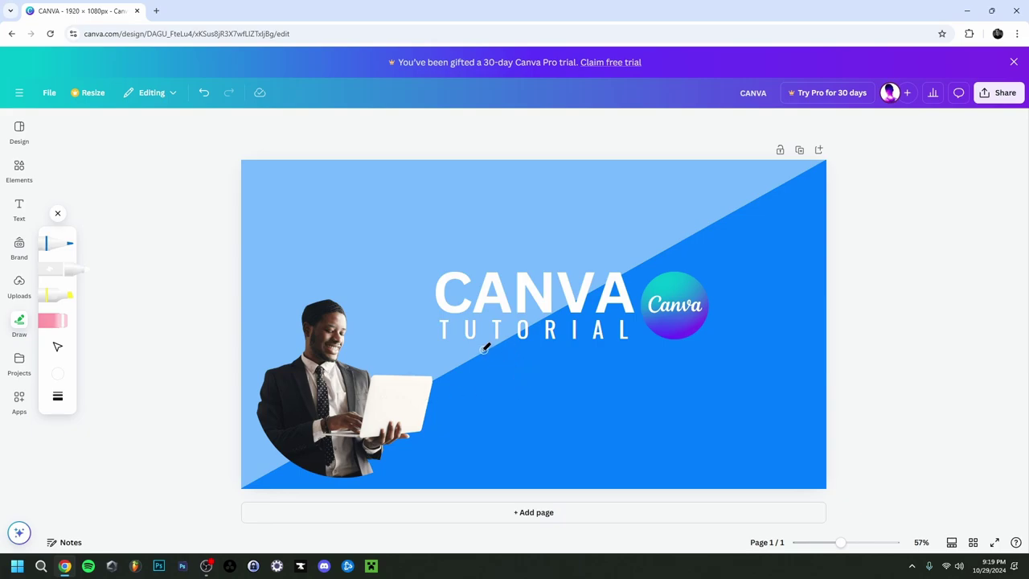
# - Draw a white scribble beneath TUTORIAL, erasing and redrawing it once, then show Projects
pyautogui.moveTo(465, 352)
pyautogui.mouseDown()
pyautogui.moveTo(572, 354)
pyautogui.moveTo(509, 371)
pyautogui.moveTo(599, 450)
pyautogui.moveTo(634, 442)
pyautogui.mouseUp()
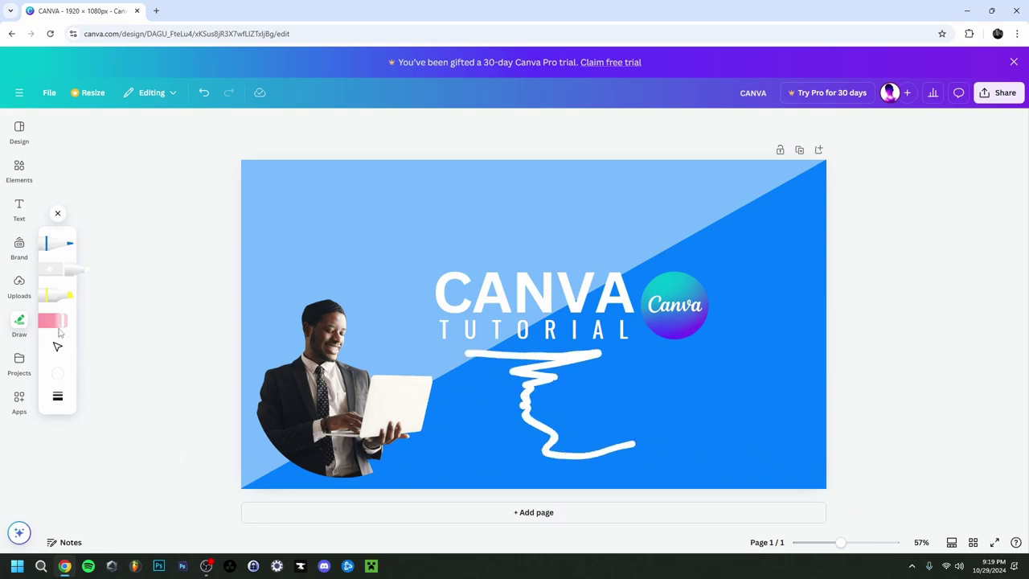
pyautogui.click(58, 326)
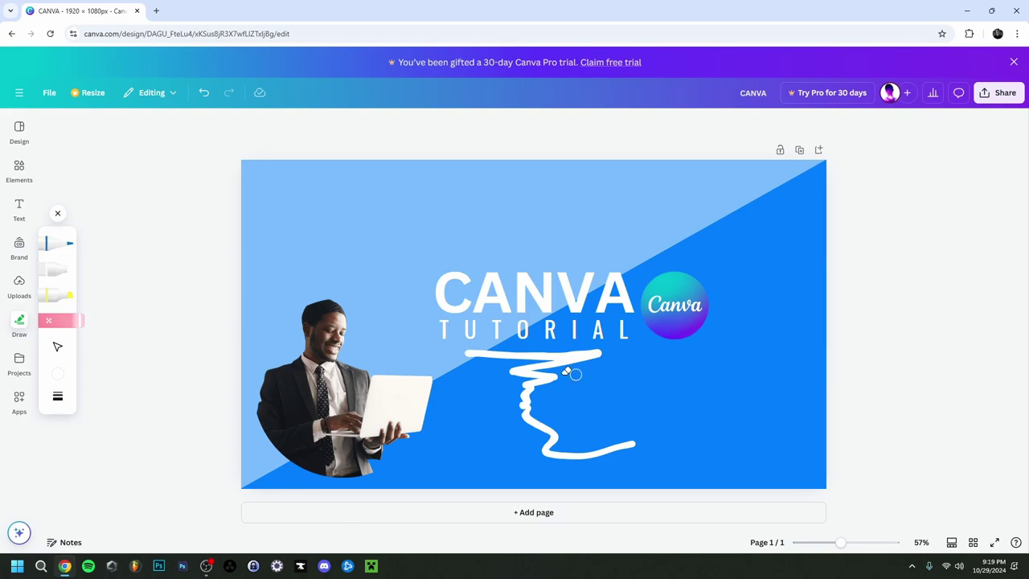
pyautogui.click(550, 368)
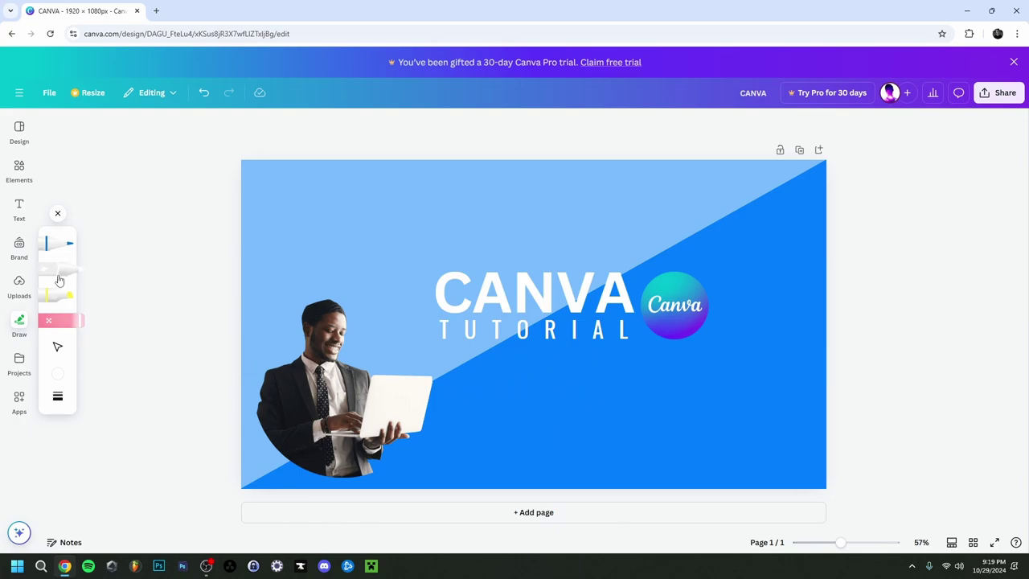
pyautogui.click(58, 274)
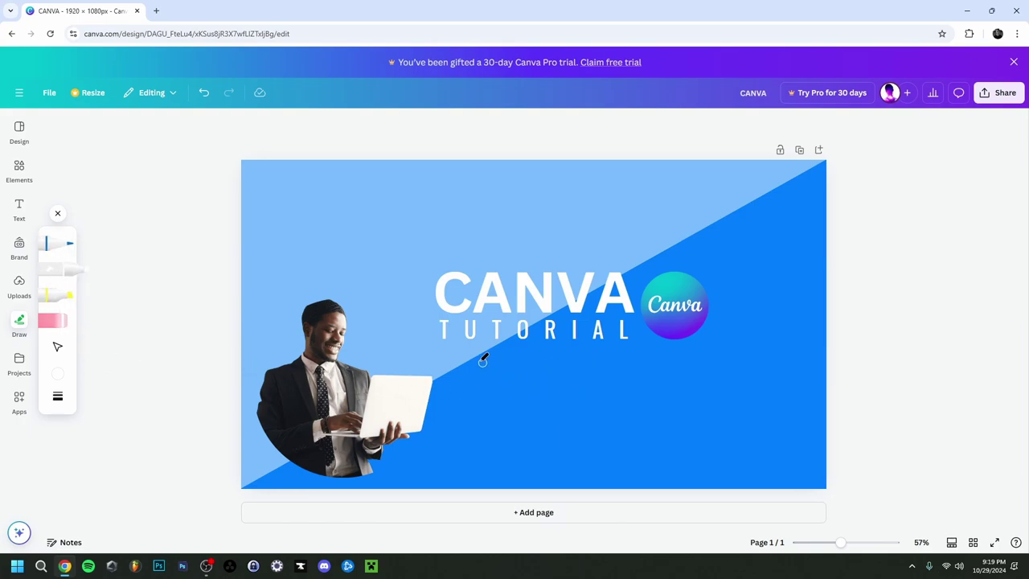
pyautogui.moveTo(468, 353)
pyautogui.mouseDown()
pyautogui.moveTo(610, 356)
pyautogui.moveTo(490, 374)
pyautogui.moveTo(565, 386)
pyautogui.moveTo(516, 391)
pyautogui.moveTo(536, 427)
pyautogui.mouseUp()
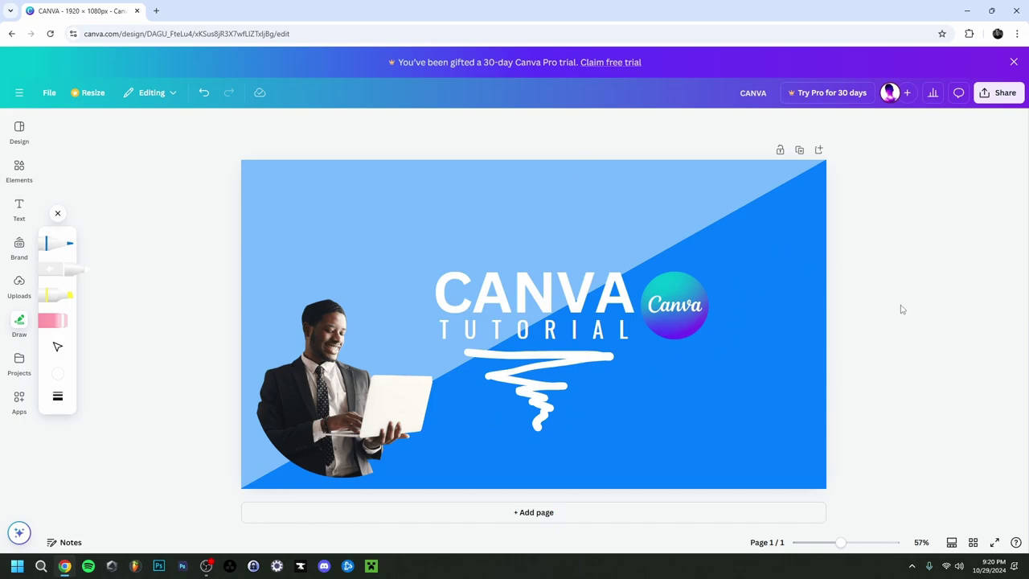
pyautogui.click(57, 214)
pyautogui.click(19, 361)
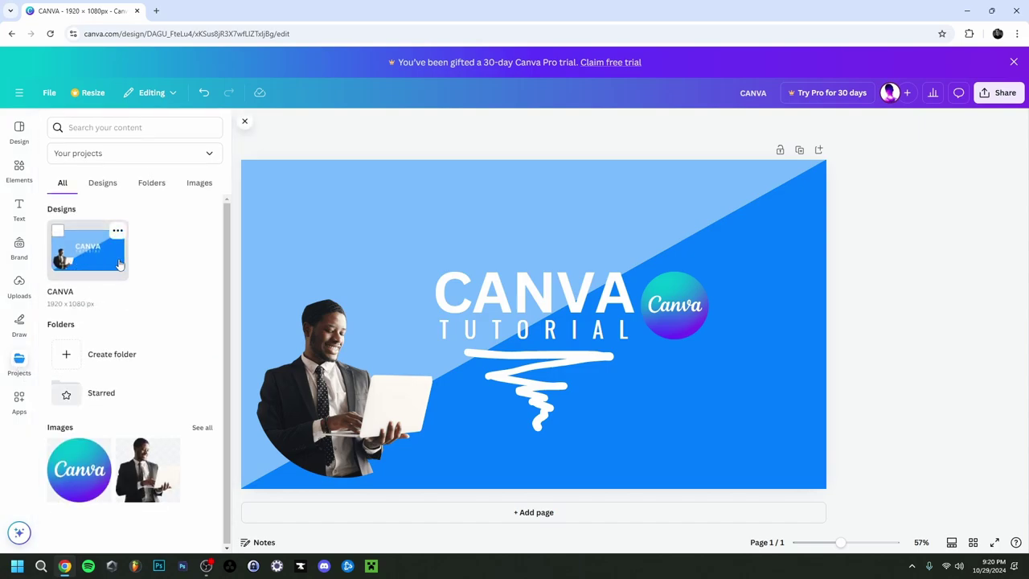
# - Retitle the design from 'CANVA' to 'CANVA TUTORIAL'
pyautogui.click(769, 93)
pyautogui.write('TU')
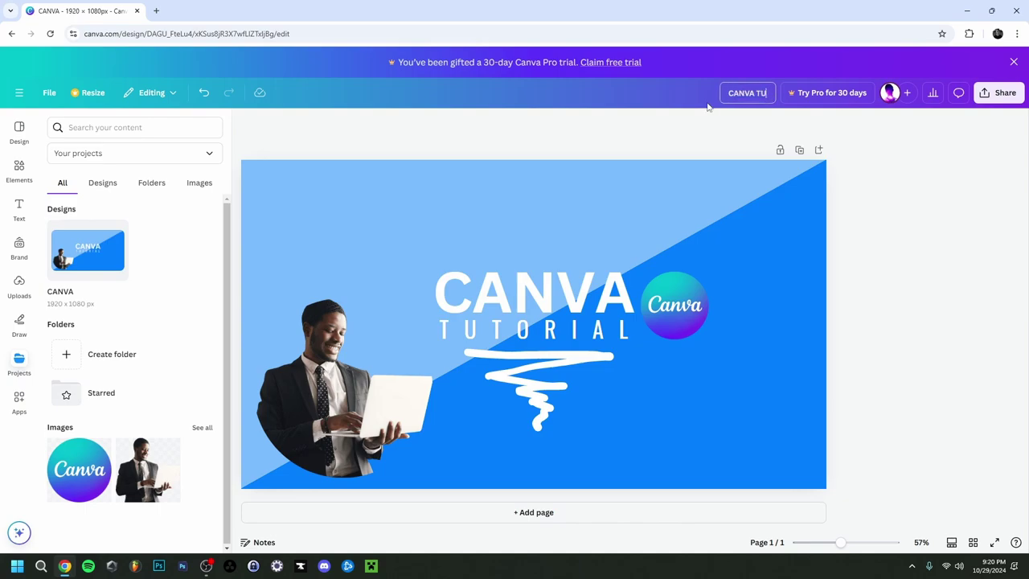
pyautogui.write('TORIAL')
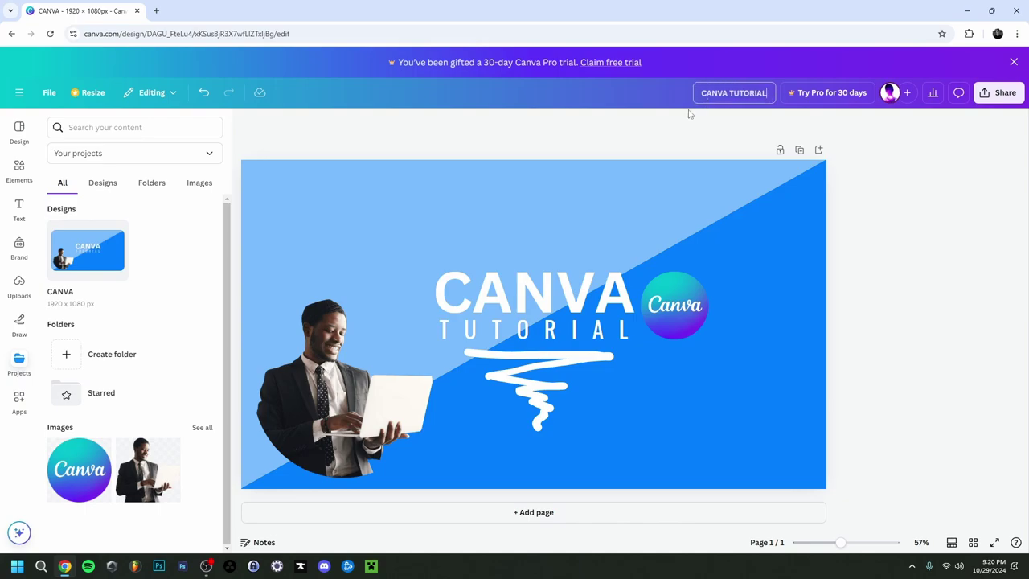
pyautogui.press('Return')
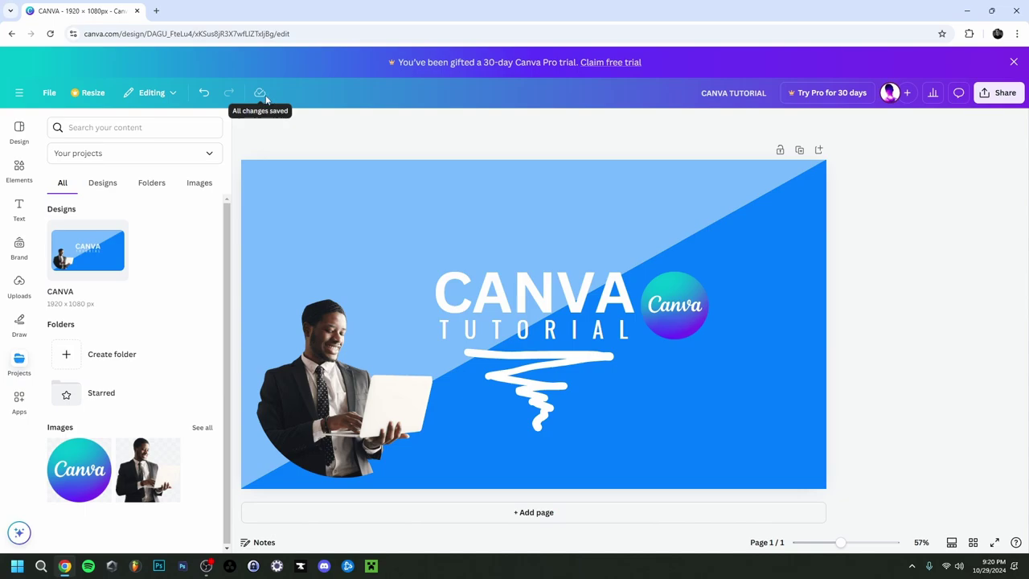
pyautogui.click(48, 94)
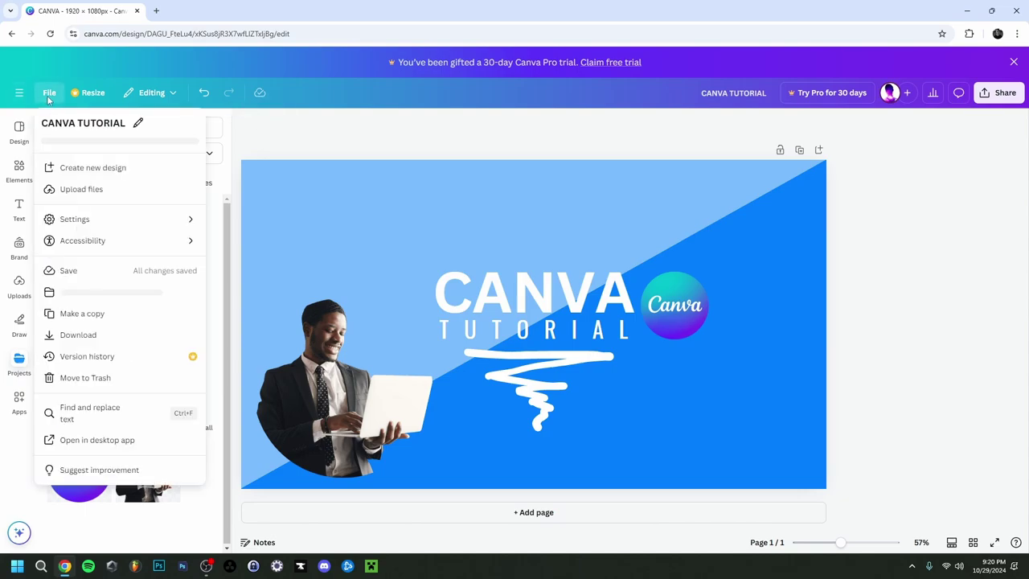
pyautogui.click(70, 273)
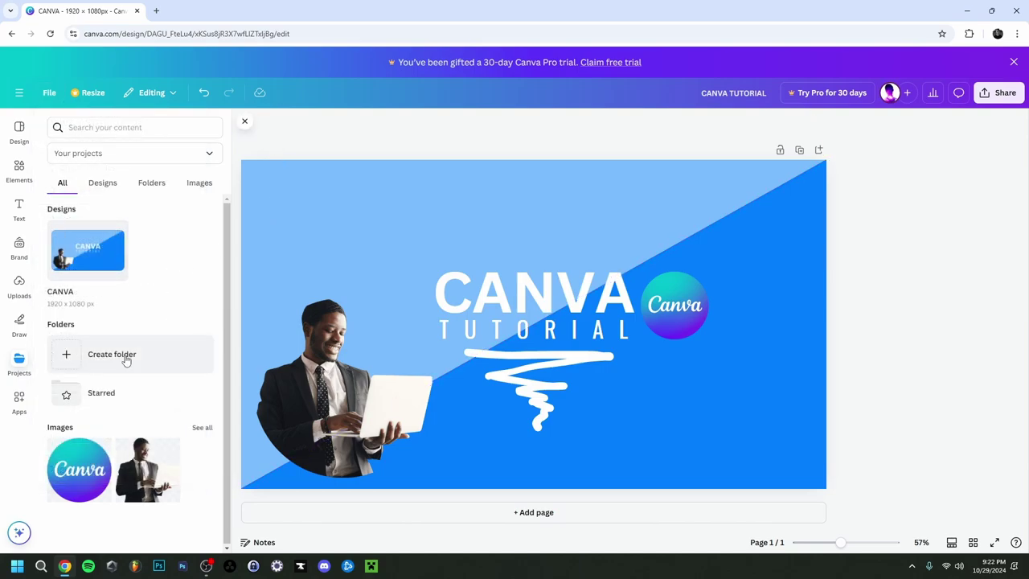
pyautogui.click(102, 182)
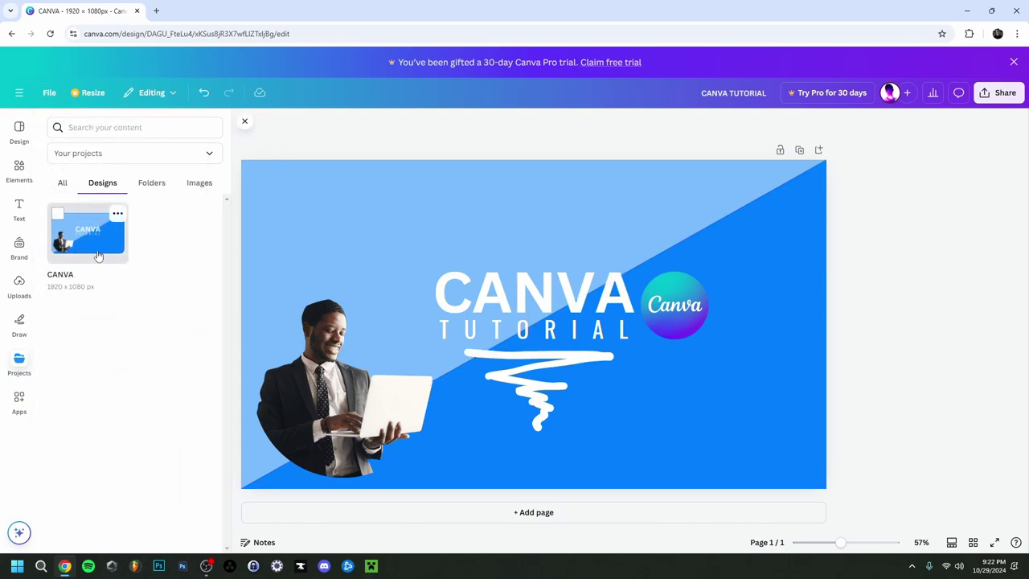
pyautogui.click(157, 184)
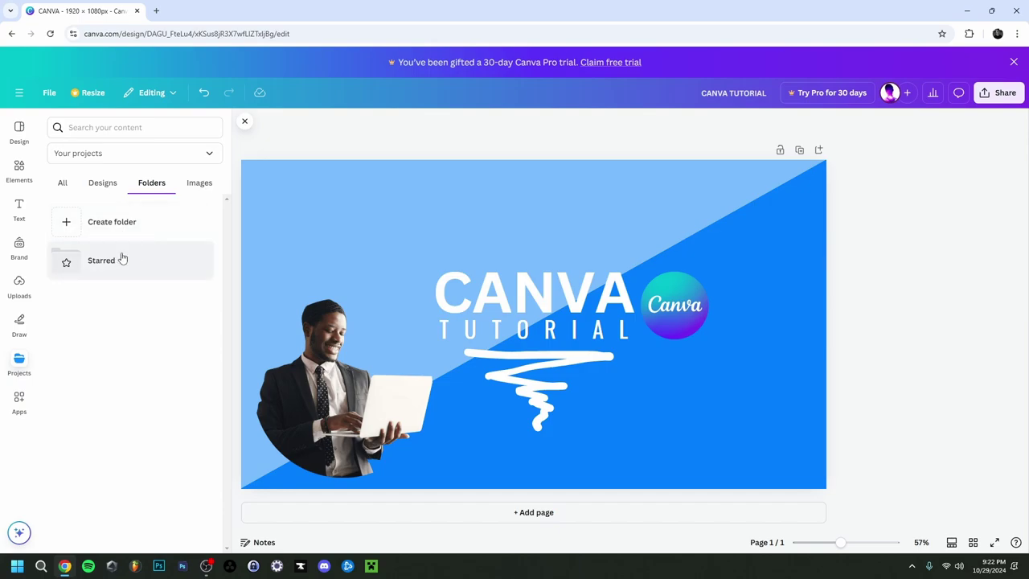
pyautogui.click(196, 188)
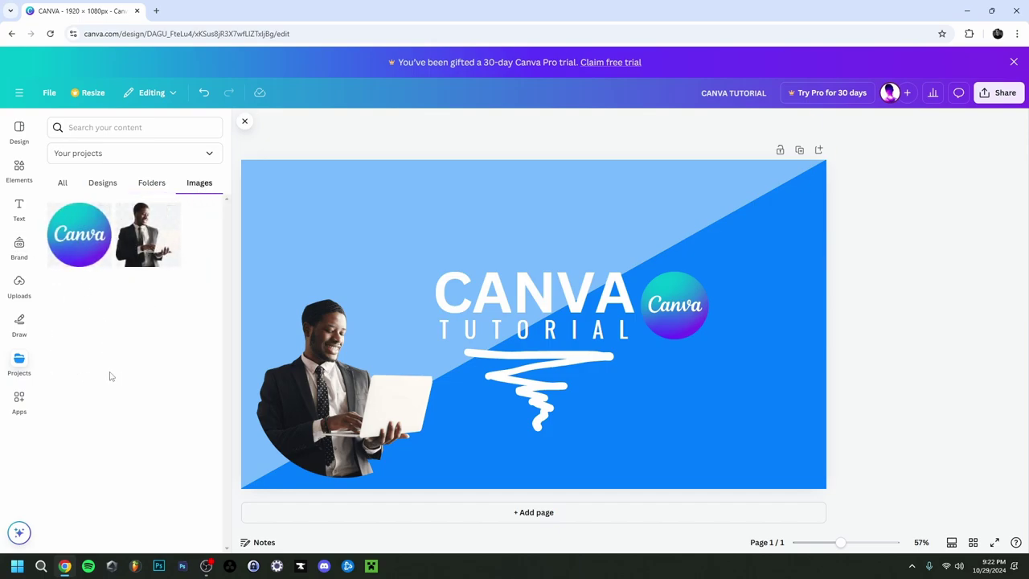
pyautogui.click(19, 402)
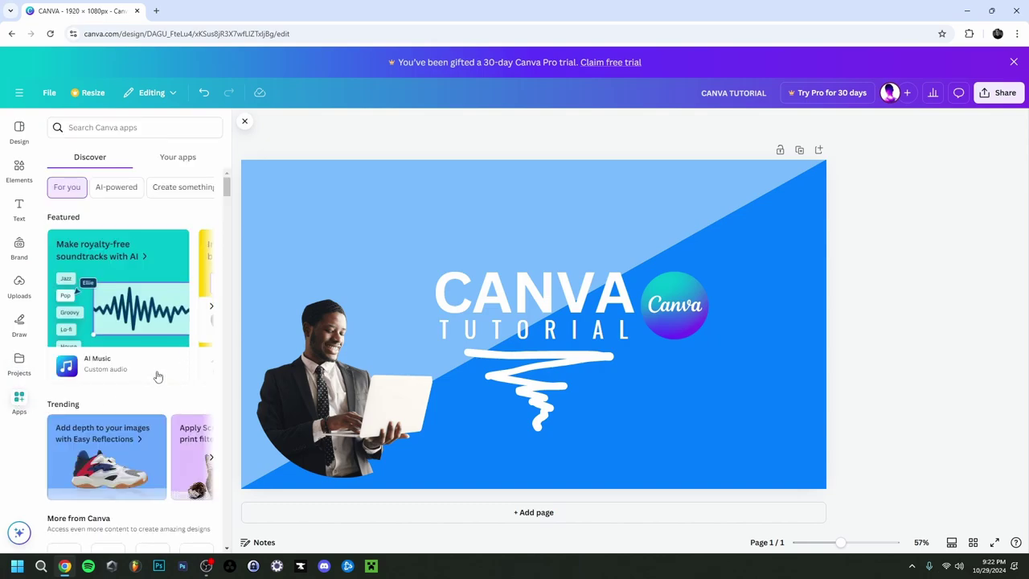
pyautogui.scroll(-3, 121, 241)
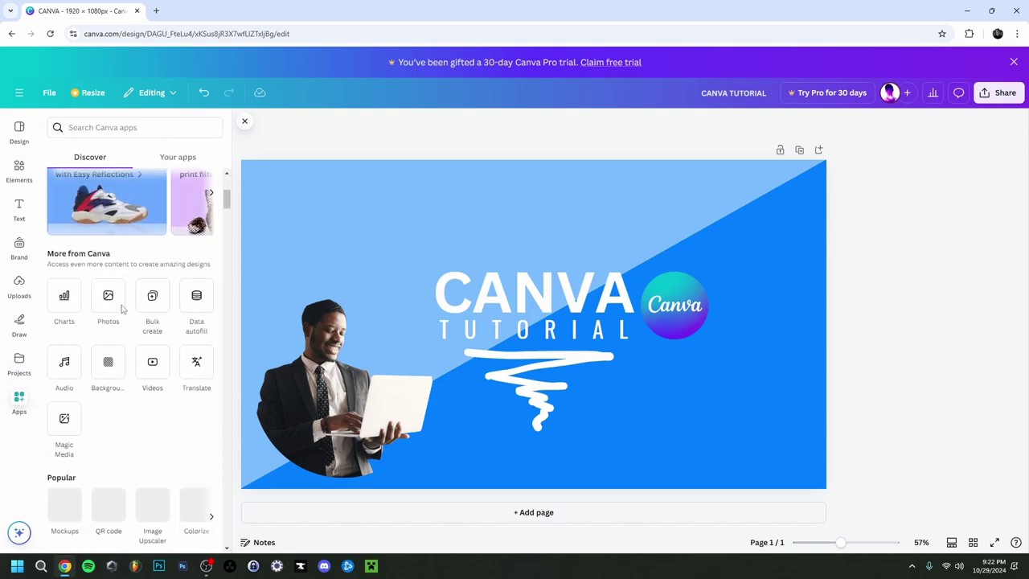
pyautogui.scroll(-2, 122, 450)
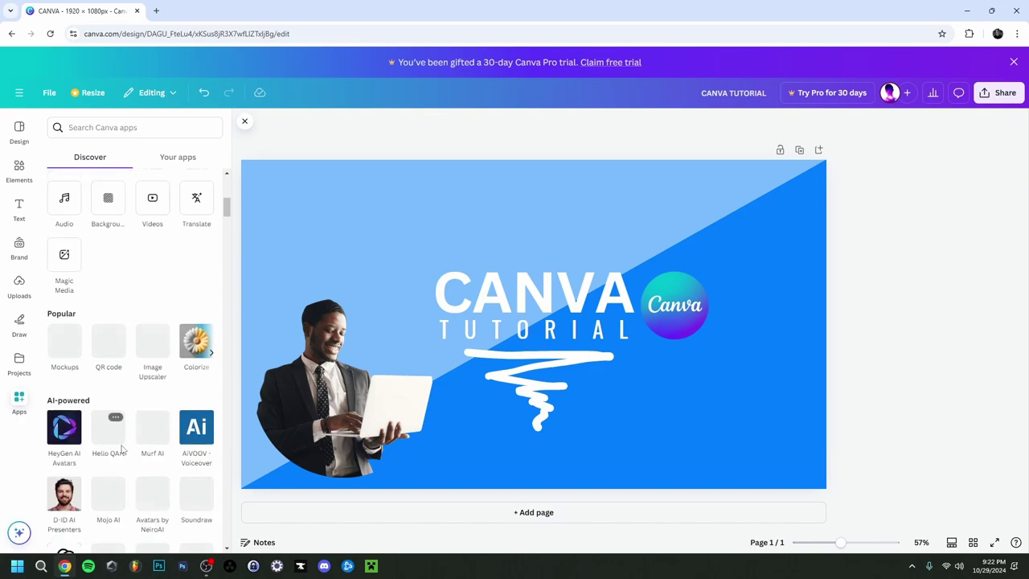
pyautogui.click(20, 364)
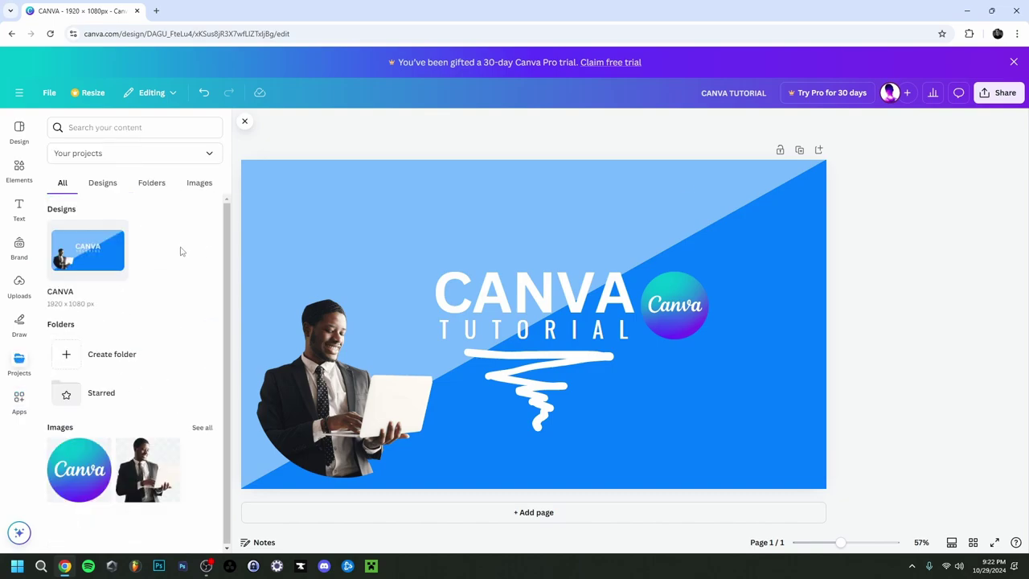
pyautogui.click(47, 93)
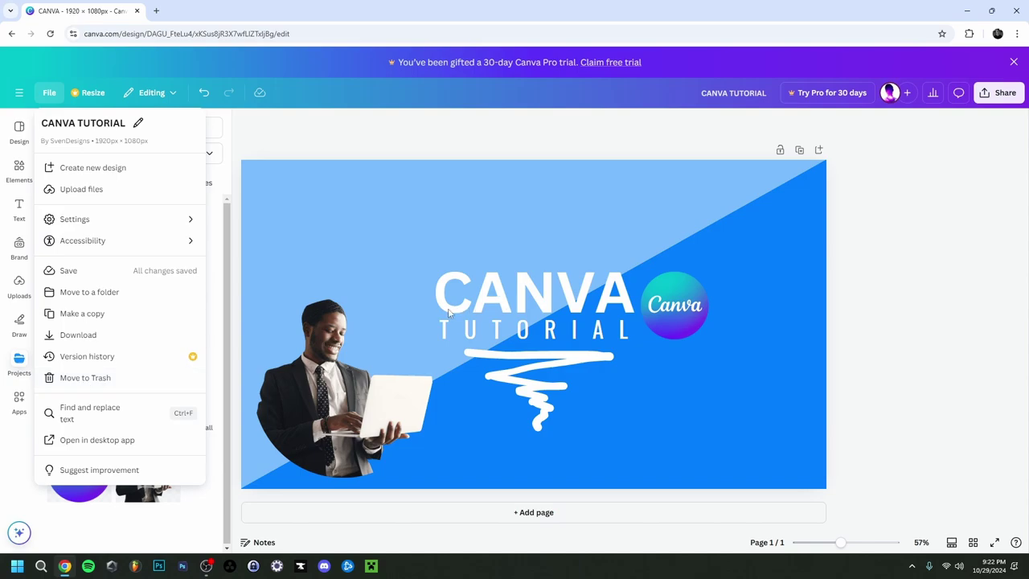
pyautogui.click(496, 308)
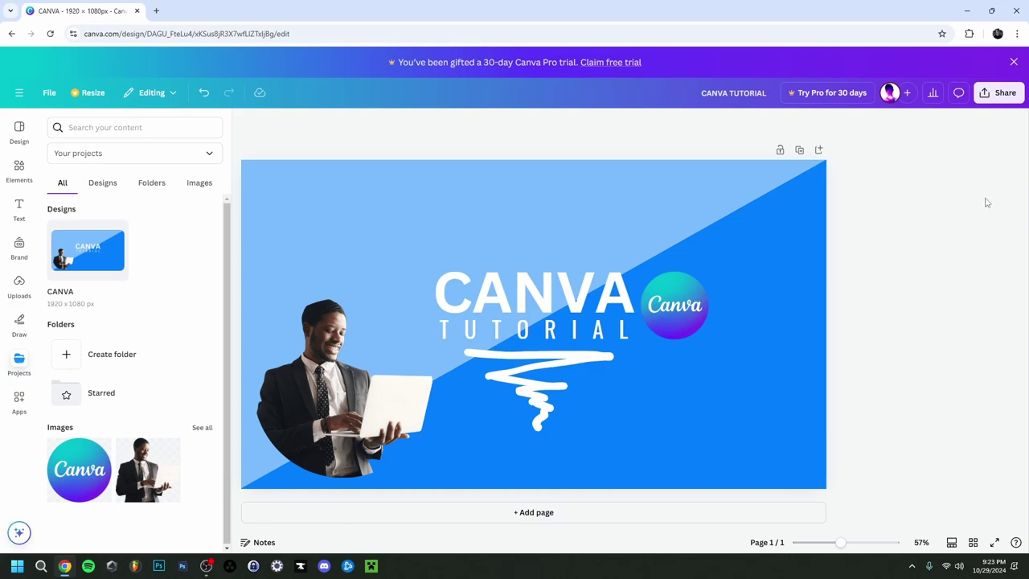
# - Download the design from Share with the file type changed from PNG to JPG
pyautogui.click(1000, 92)
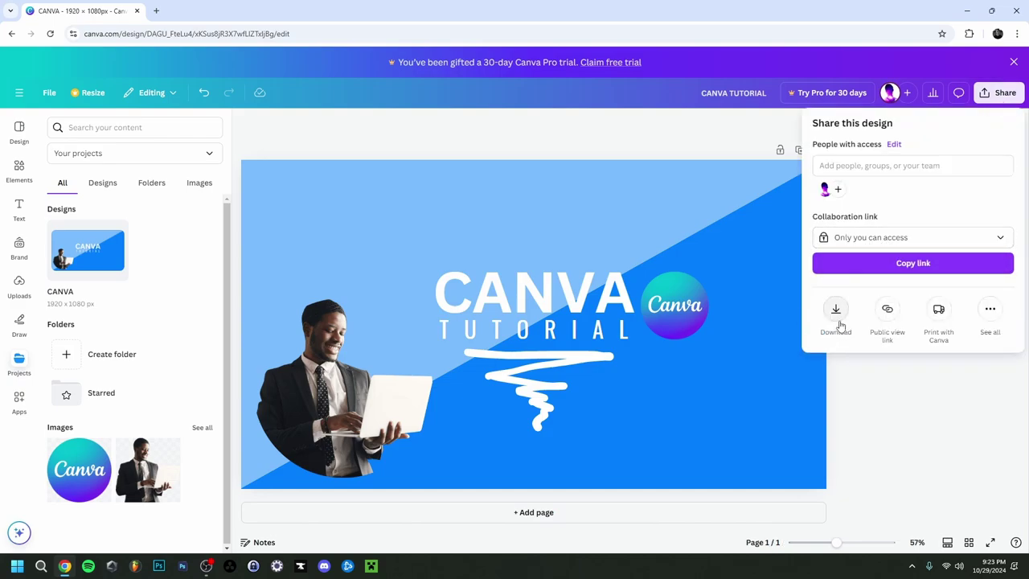
pyautogui.click(836, 313)
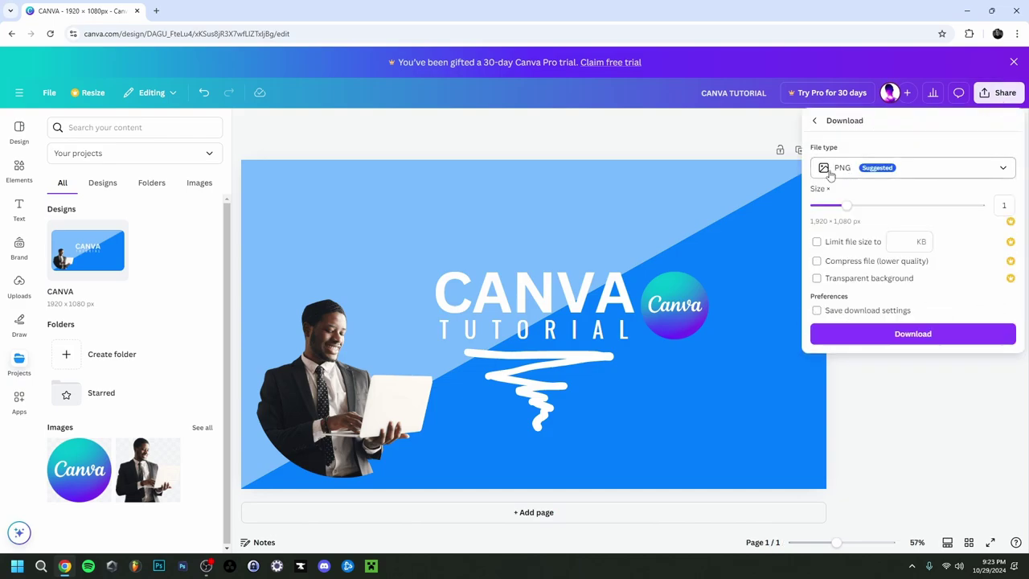
pyautogui.click(839, 172)
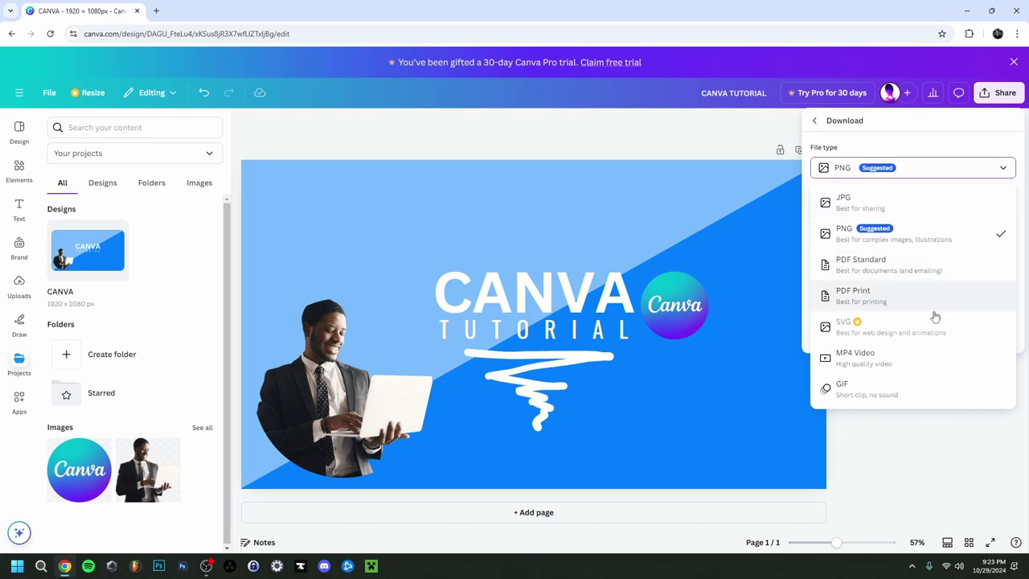
pyautogui.click(874, 170)
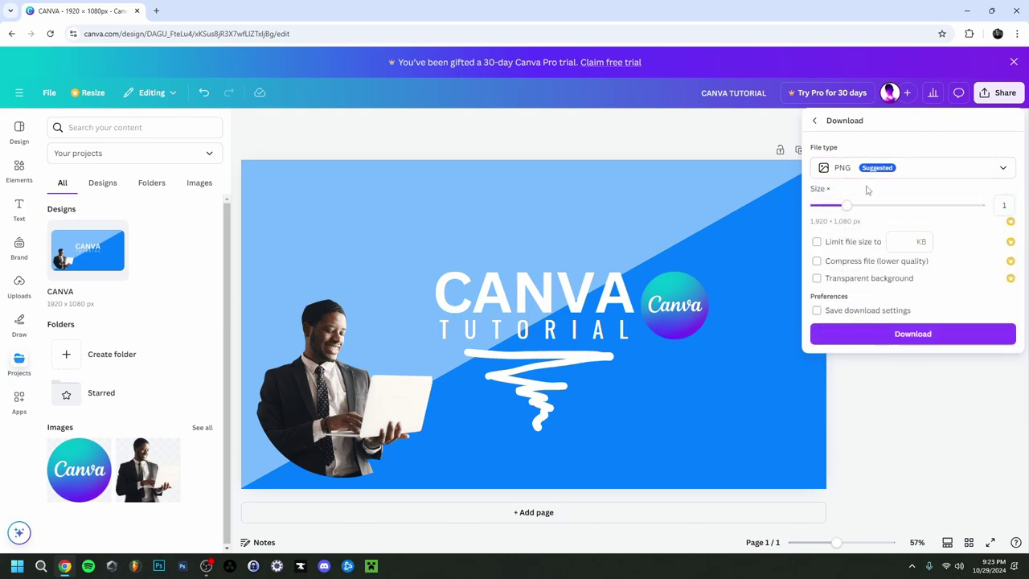
pyautogui.click(865, 171)
pyautogui.click(850, 207)
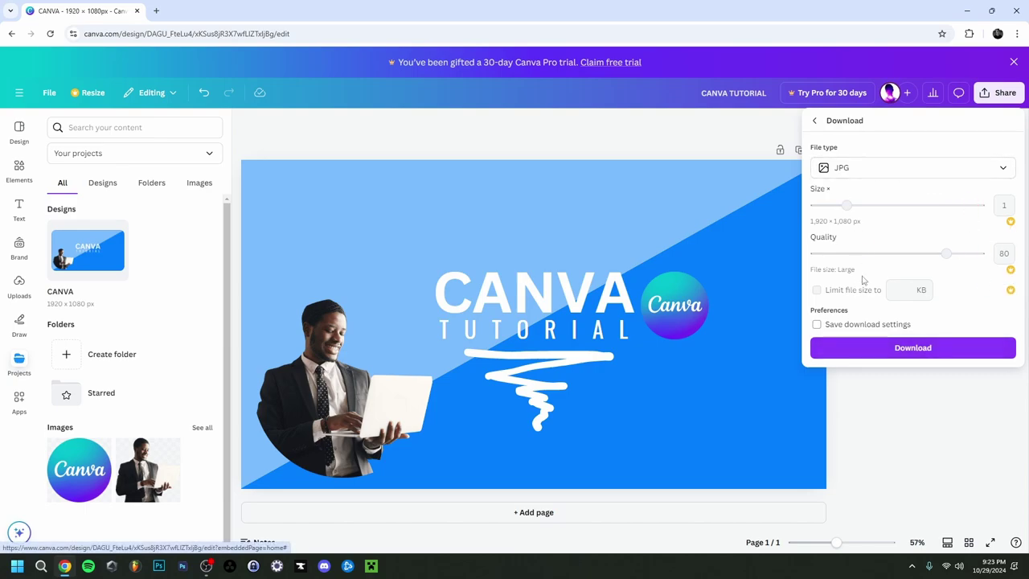
pyautogui.click(917, 350)
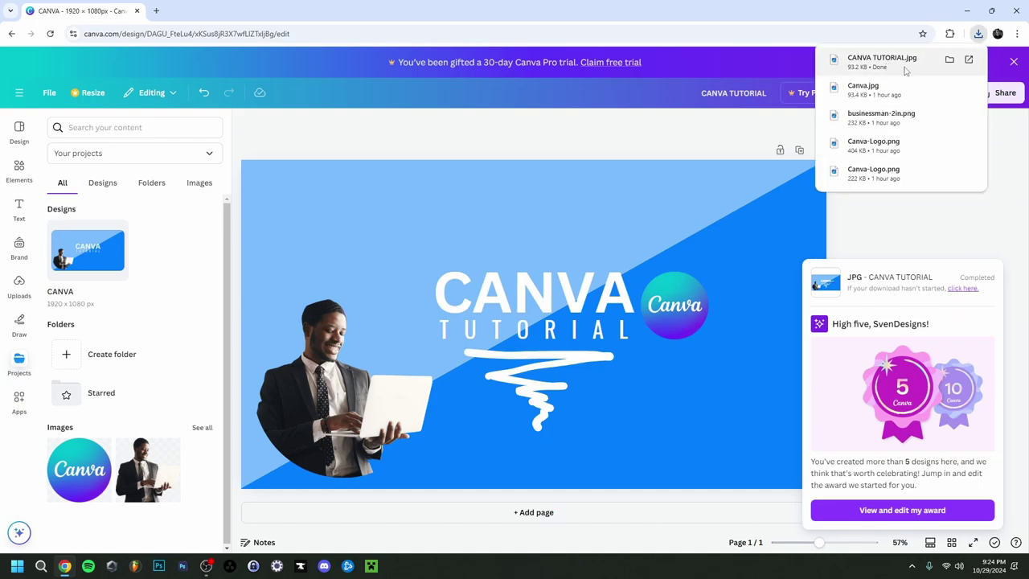
# - Show CANVA TUTORIAL.jpg in the Downloads folder and open it in the photo viewer
pyautogui.click(949, 60)
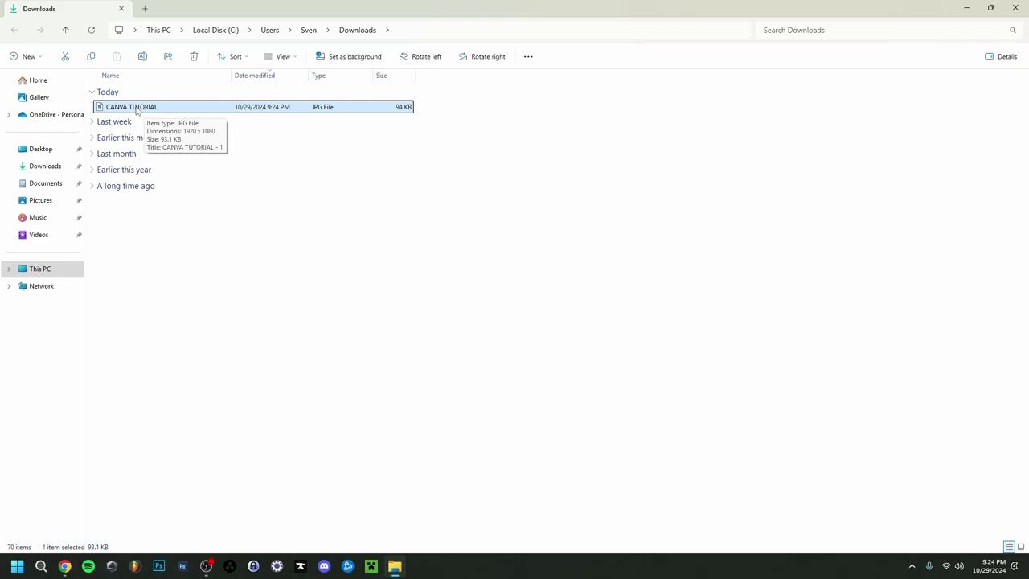
pyautogui.doubleClick(138, 107)
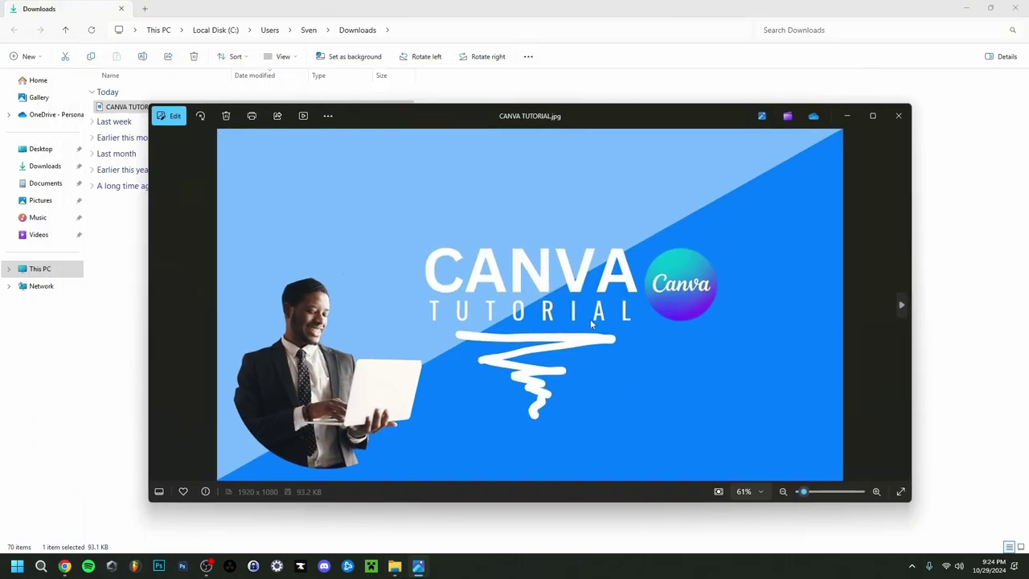
pyautogui.click(900, 118)
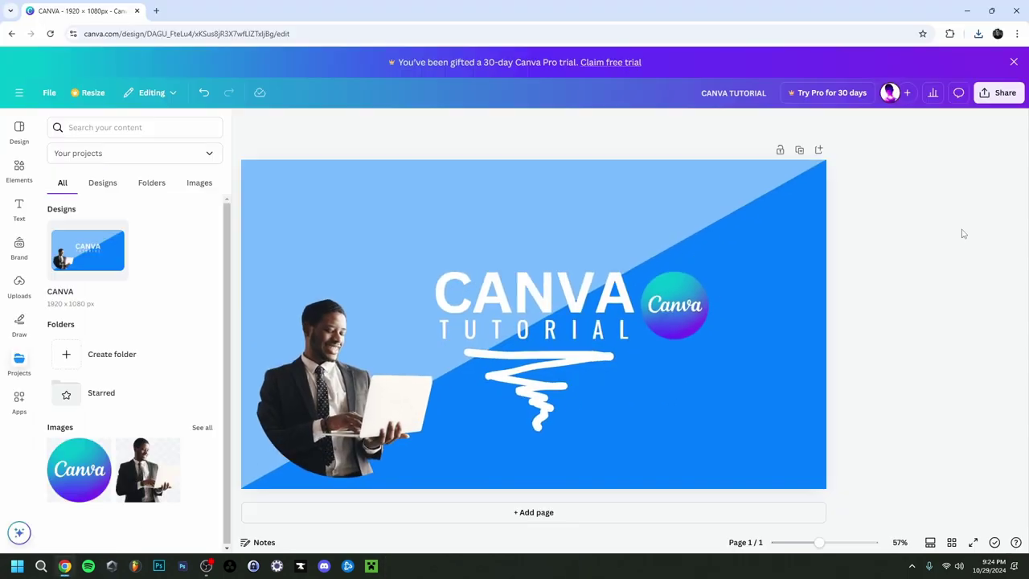